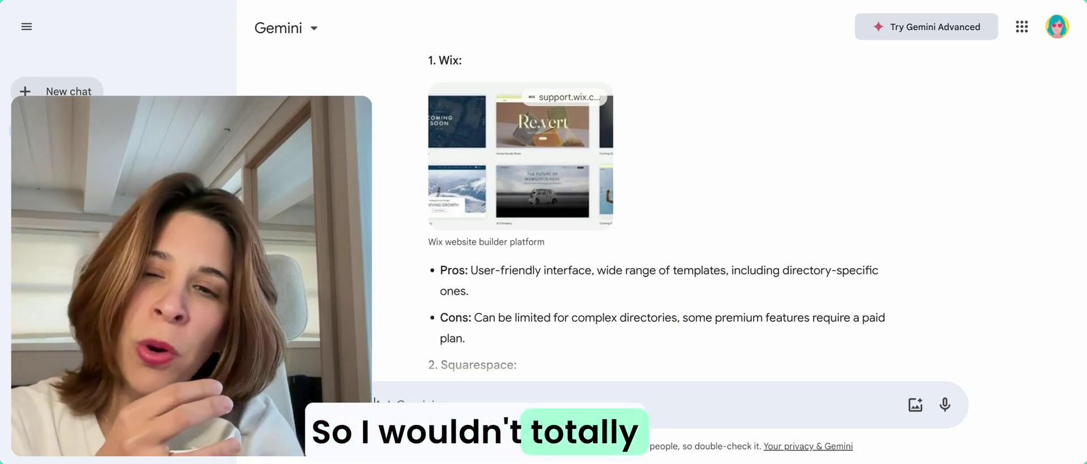
Read through Gemini's pros and cons for Wix, Squarespace, WordPress.com, Webflow and SpreadSimple as directory website builders.
scroll(657, 216, "down", 4)
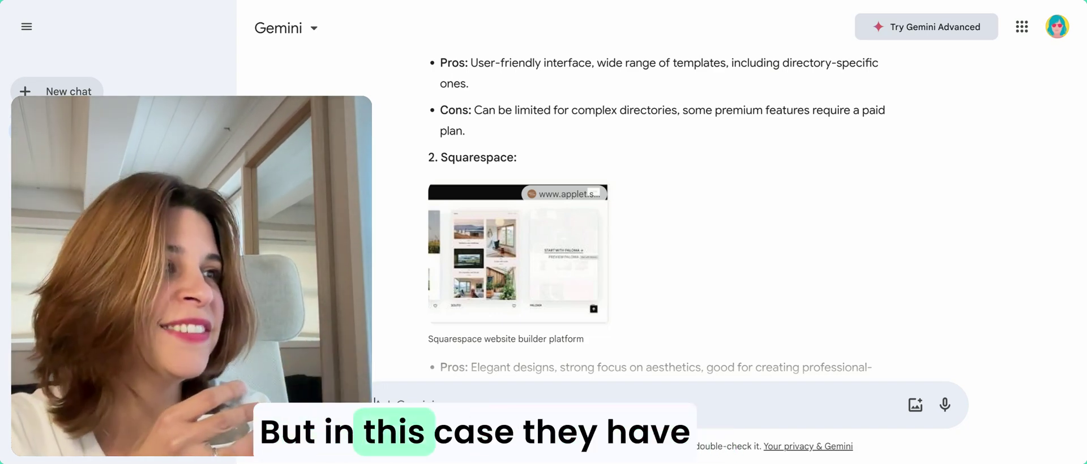
scroll(651, 223, "down", 2)
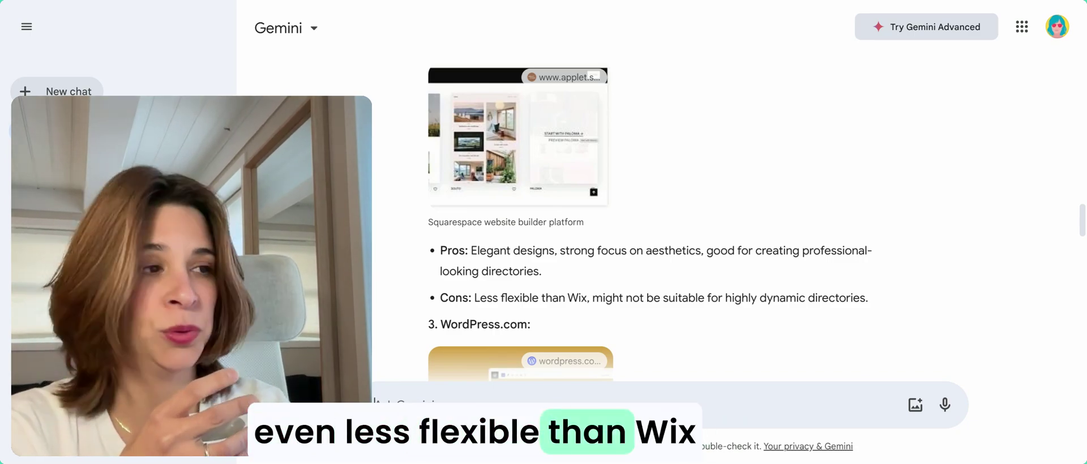
scroll(650, 222, "down", 2)
scroll(650, 223, "down", 1)
scroll(651, 222, "down", 2)
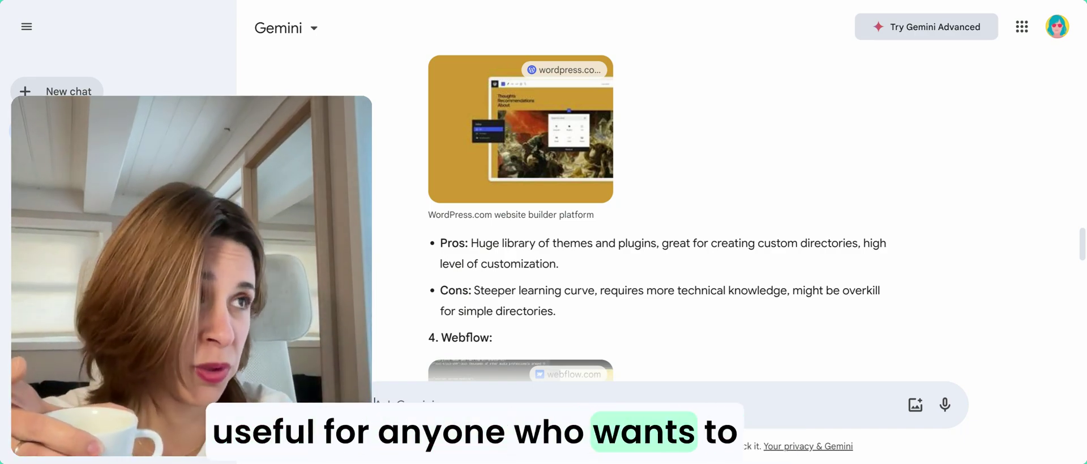
scroll(657, 227, "down", 1)
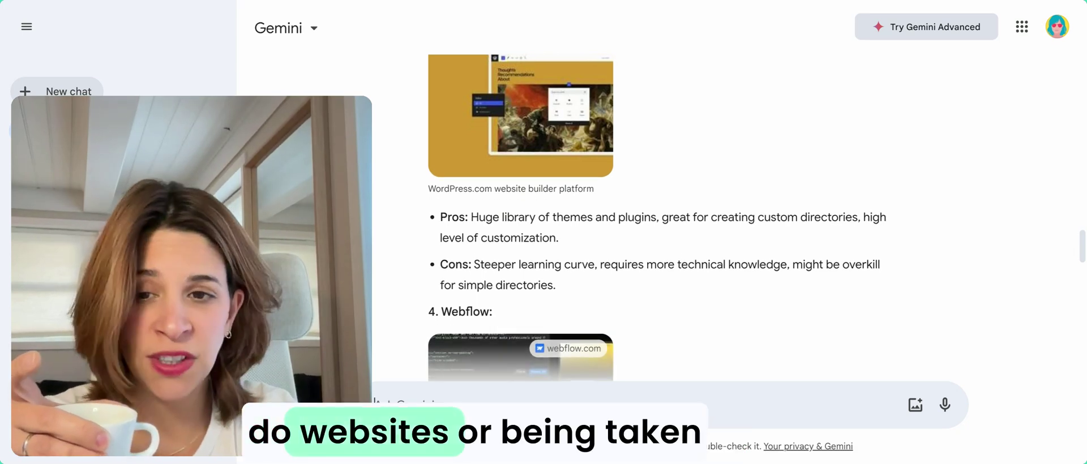
scroll(657, 226, "down", 1)
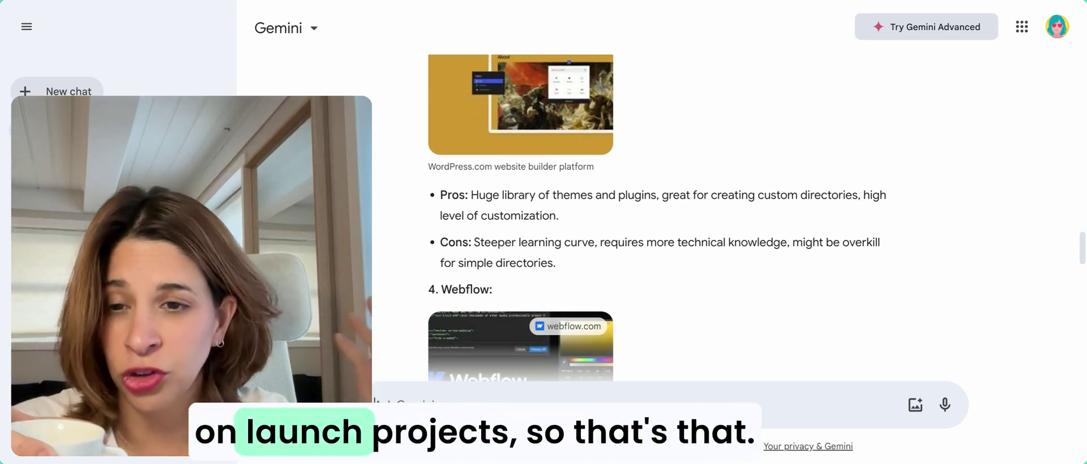
scroll(657, 227, "down", 3)
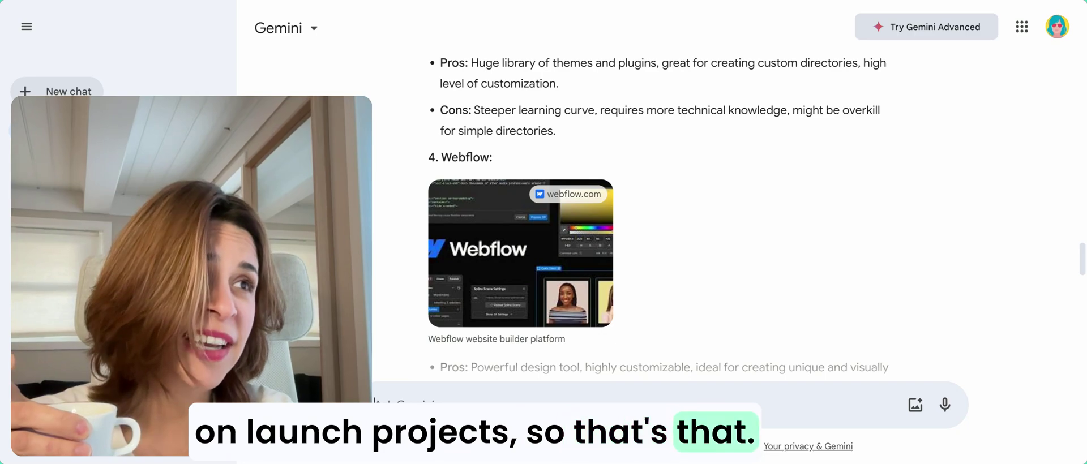
scroll(657, 226, "down", 1)
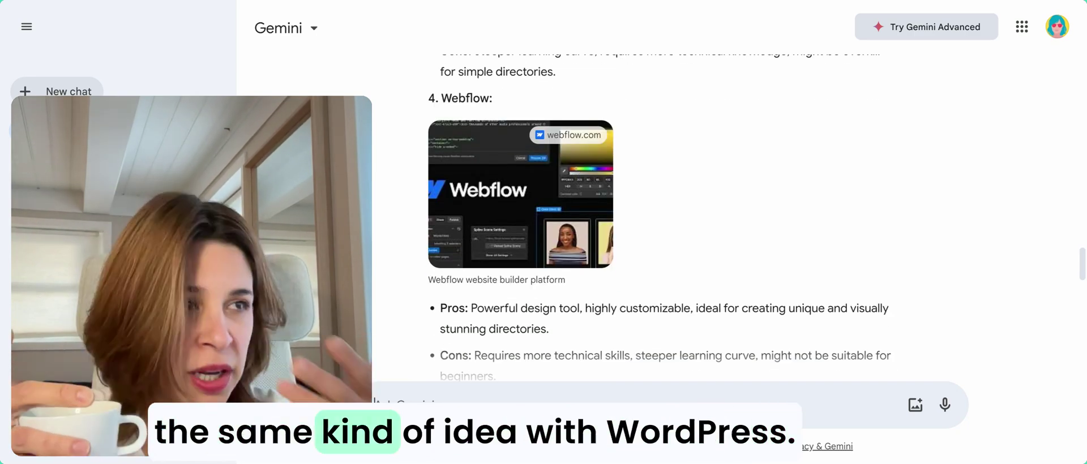
scroll(657, 226, "down", 1)
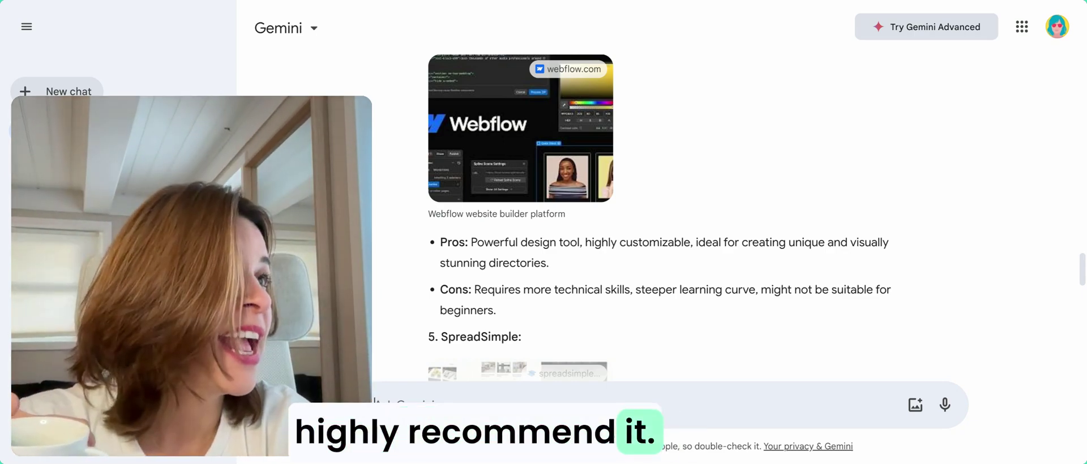
scroll(660, 218, "down", 3)
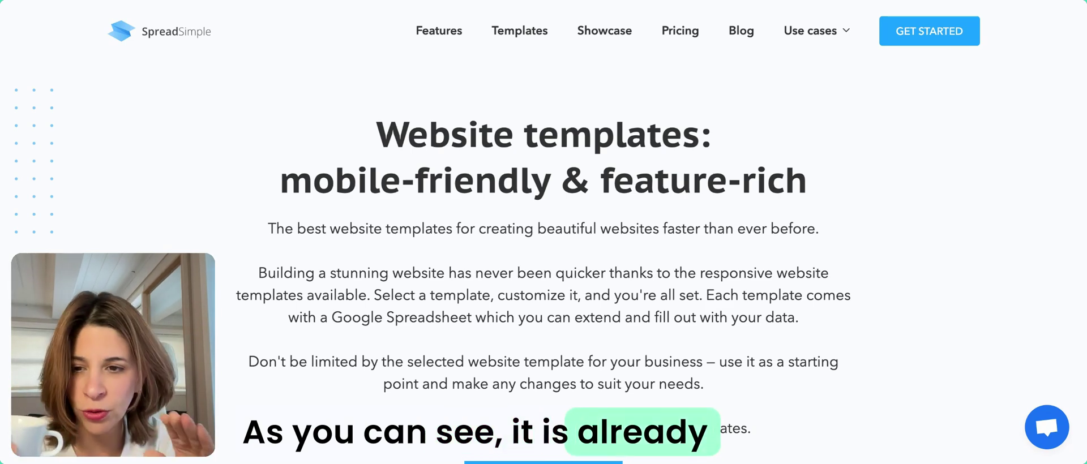
Examine the first templates on SpreadSimple's website templates page, including TED Podcasts, Recipe Collection and AI Startups.
scroll(543, 255, "down", 1)
scroll(544, 255, "down", 8)
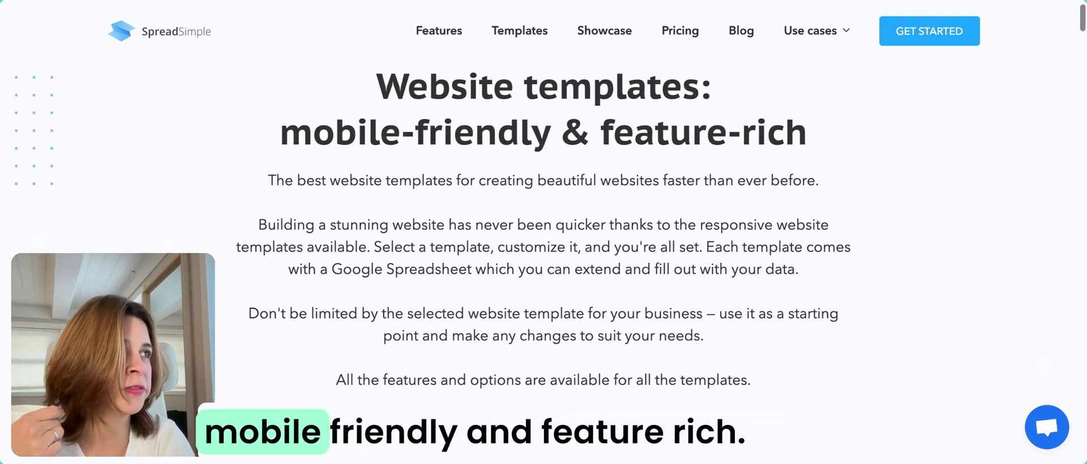
scroll(633, 271, "up", 3)
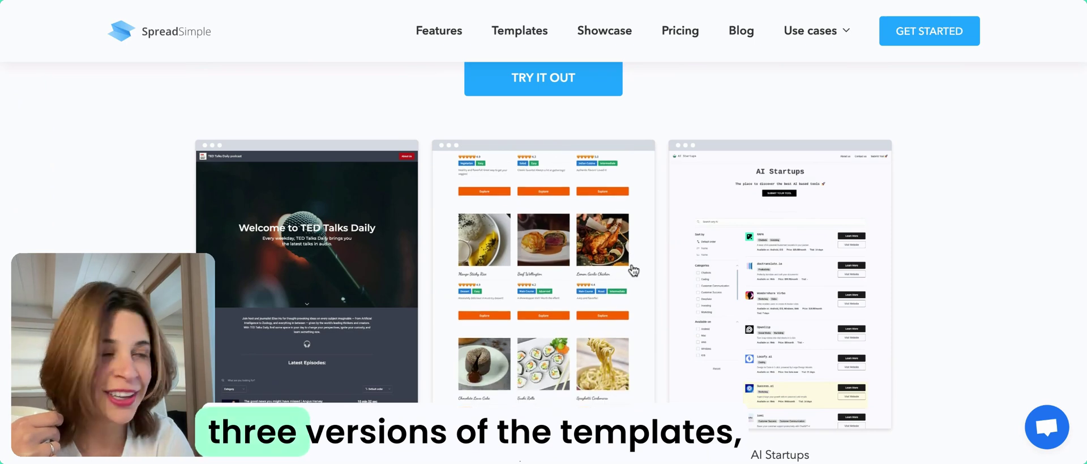
scroll(792, 316, "up", 1)
scroll(792, 316, "up", 1)
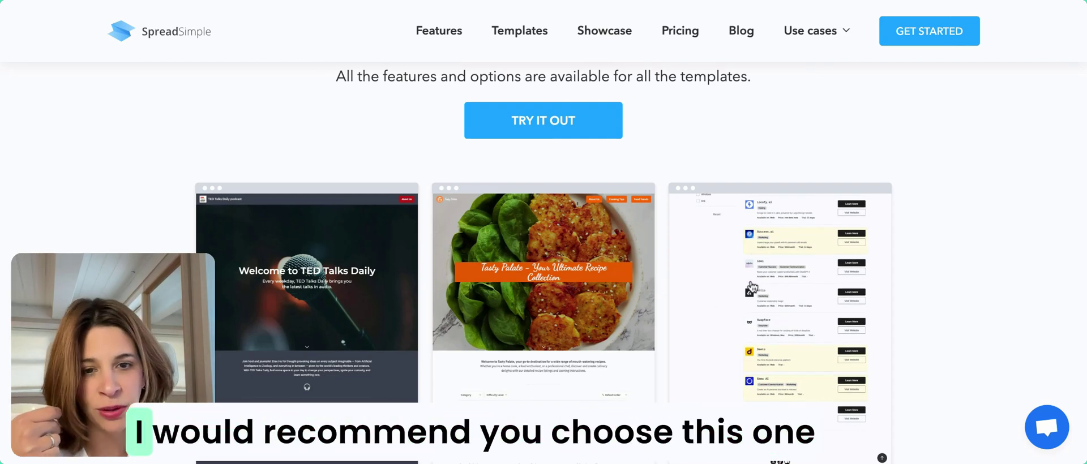
scroll(779, 325, "down", 3)
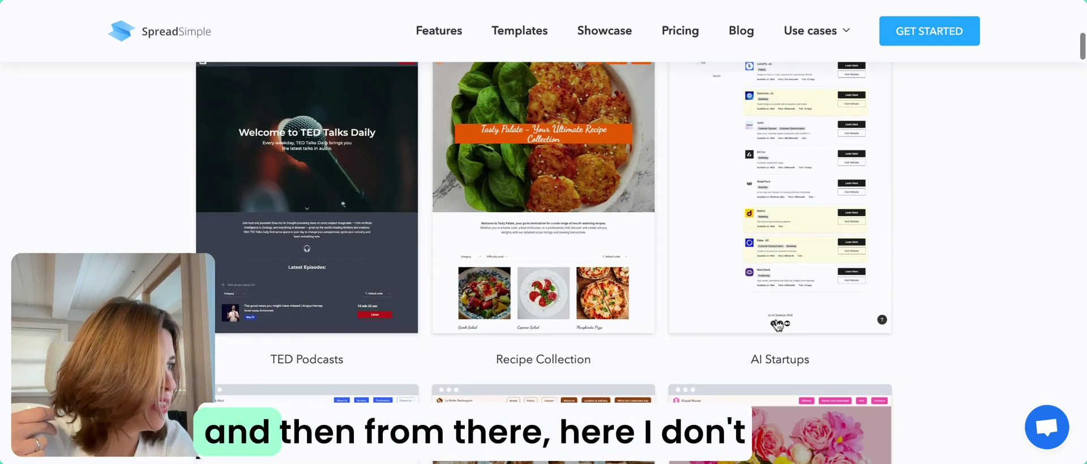
scroll(779, 325, "up", 4)
scroll(779, 325, "down", 3)
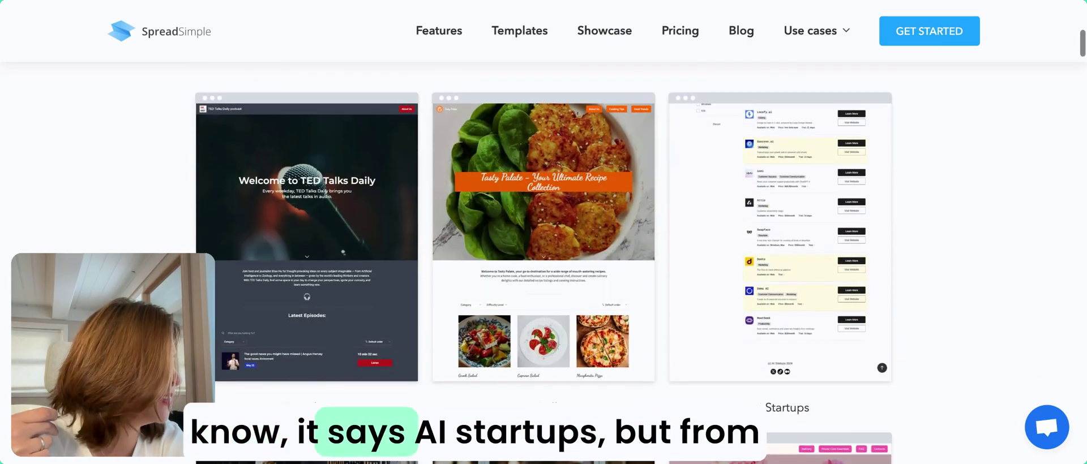
scroll(837, 306, "down", 2)
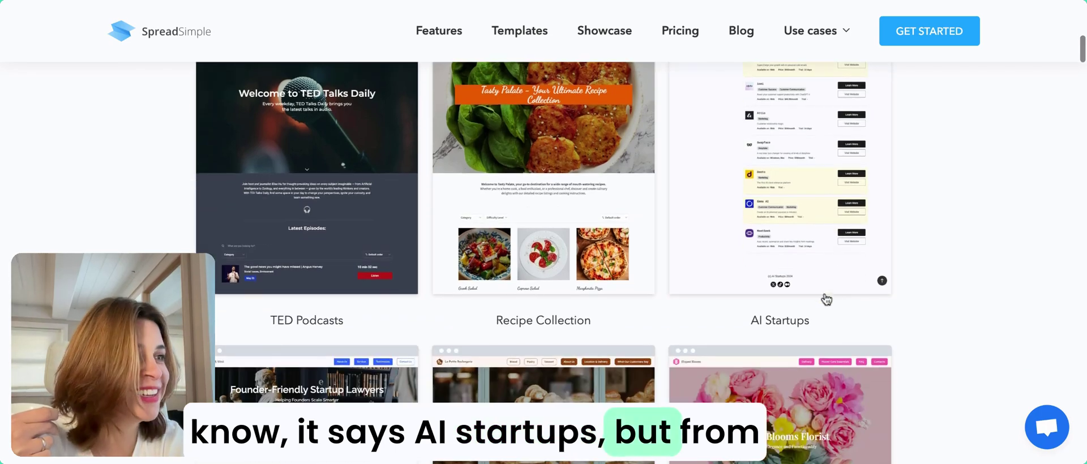
Browse the further SpreadSimple templates, such as Law Firm, Bakery Store and Flower Shop, and return to the AI Startups template.
scroll(813, 260, "down", 6)
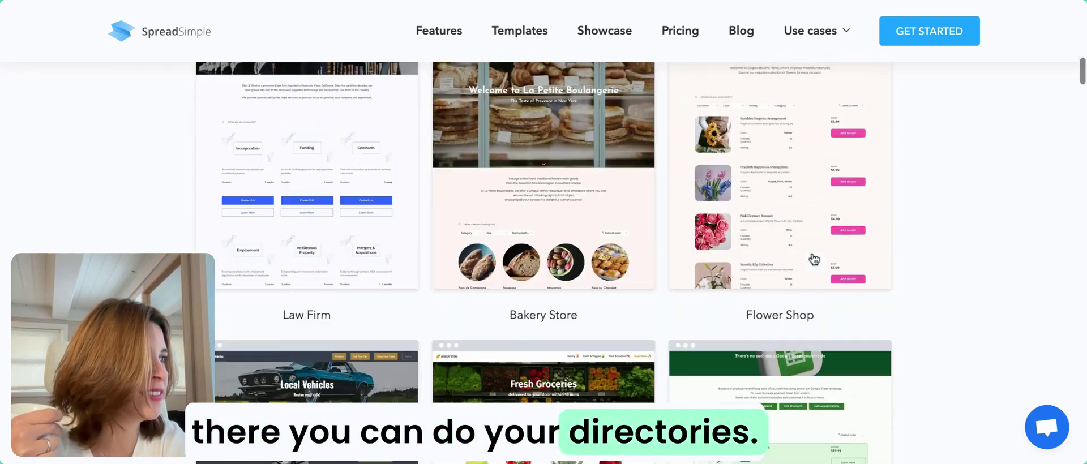
scroll(814, 259, "up", 1)
scroll(753, 305, "down", 5)
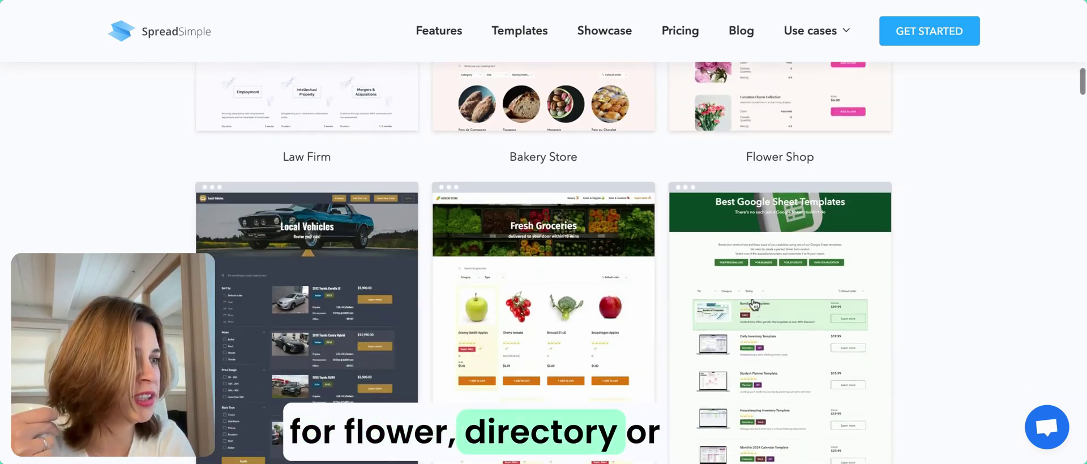
scroll(671, 324, "up", 7)
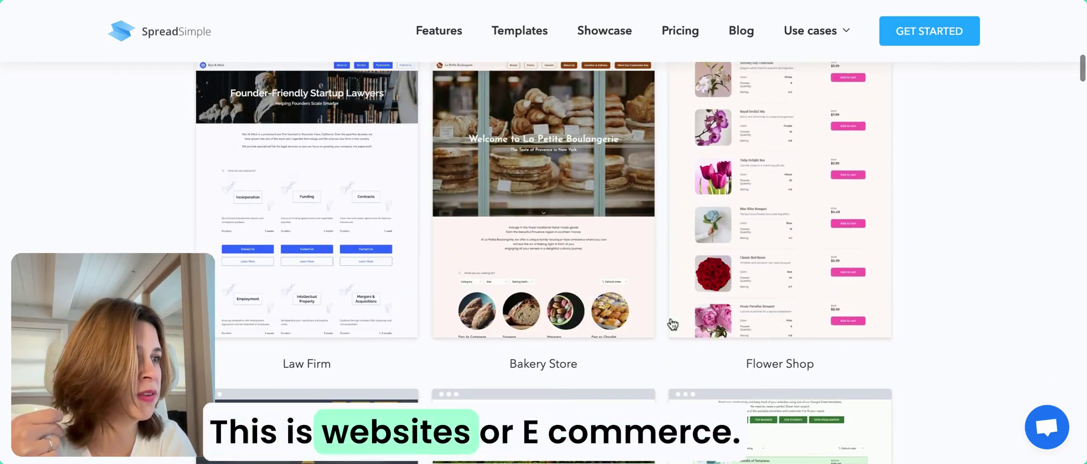
scroll(672, 324, "up", 2)
scroll(687, 324, "up", 2)
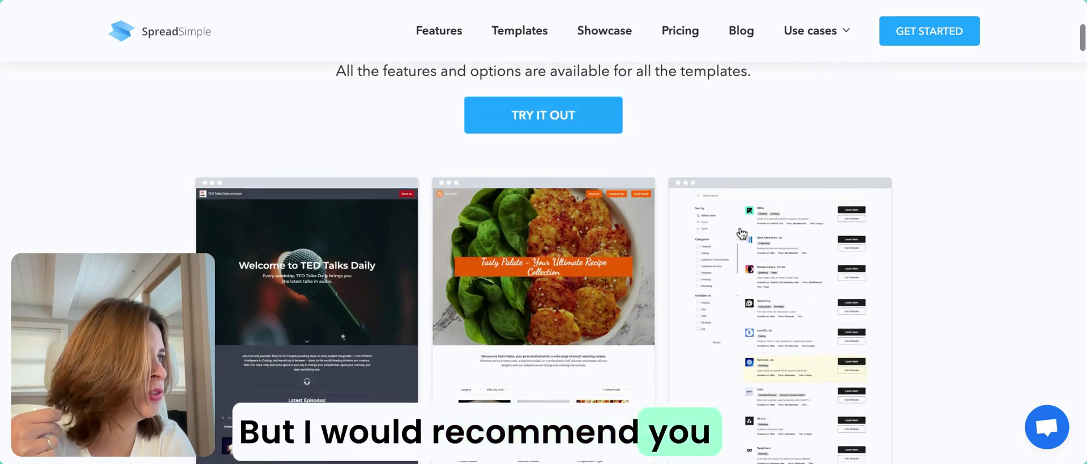
Open SpreadSimple's pricing page and compare the Connect, Business and Starter plans under monthly and annual payment.
scroll(768, 328, "up", 5)
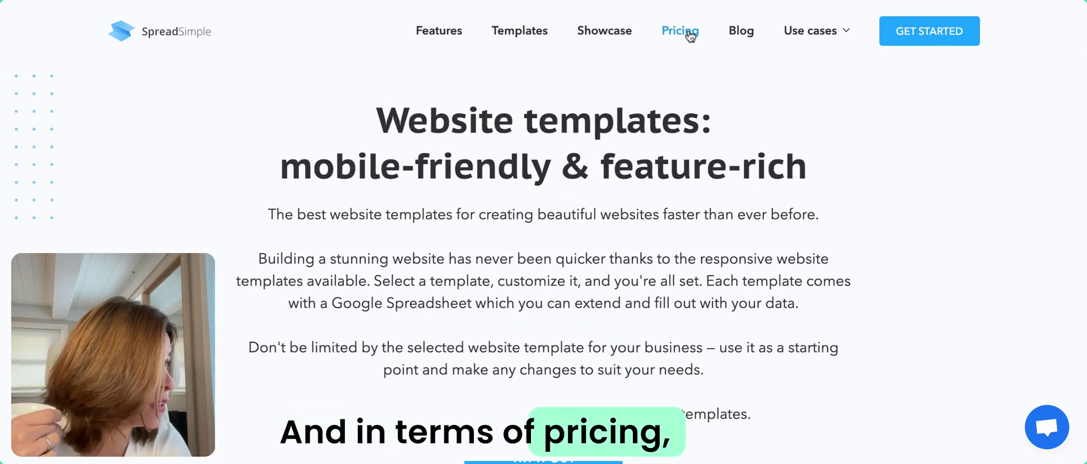
left_click(688, 32)
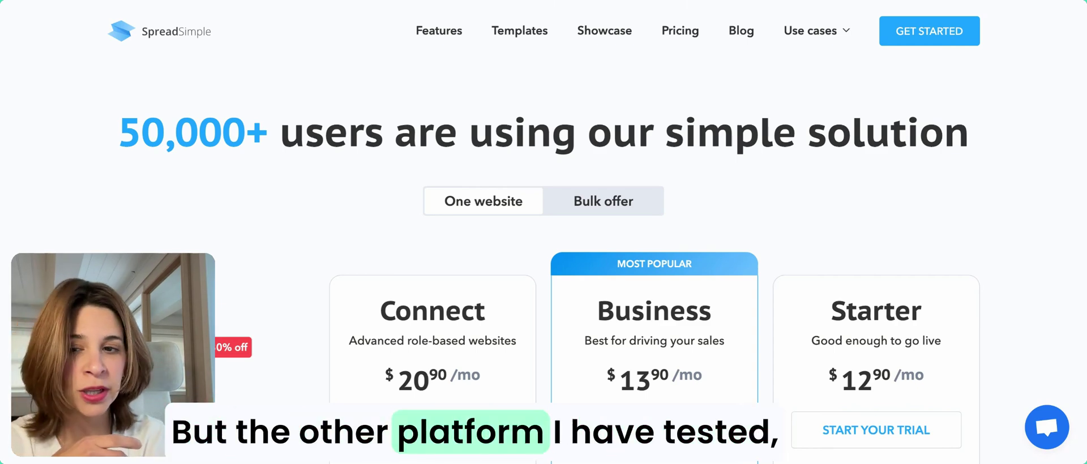
scroll(544, 233, "down", 1)
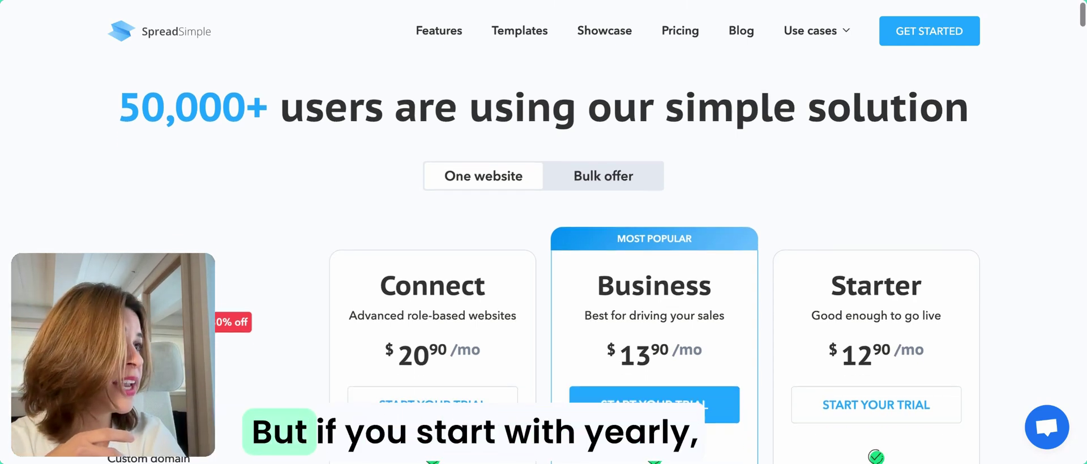
scroll(543, 232, "down", 3)
scroll(544, 232, "up", 2)
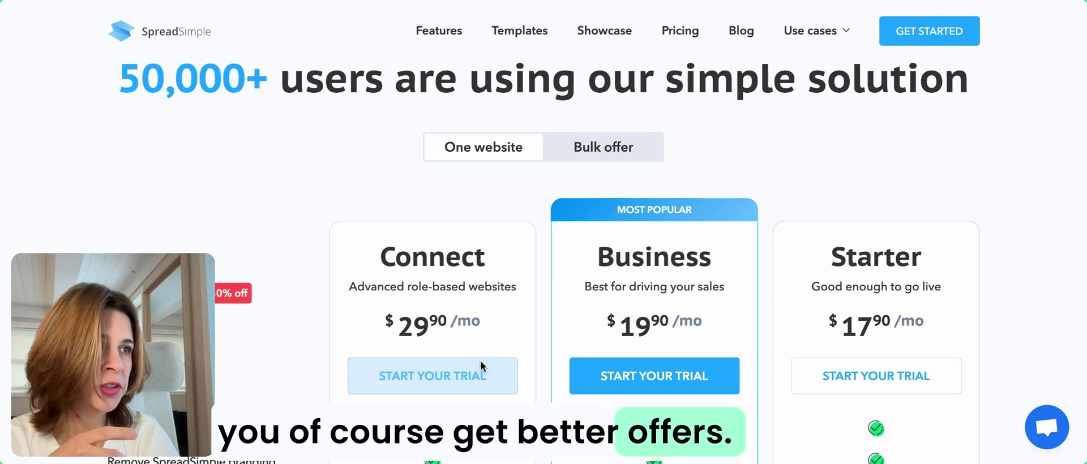
scroll(315, 336, "down", 1)
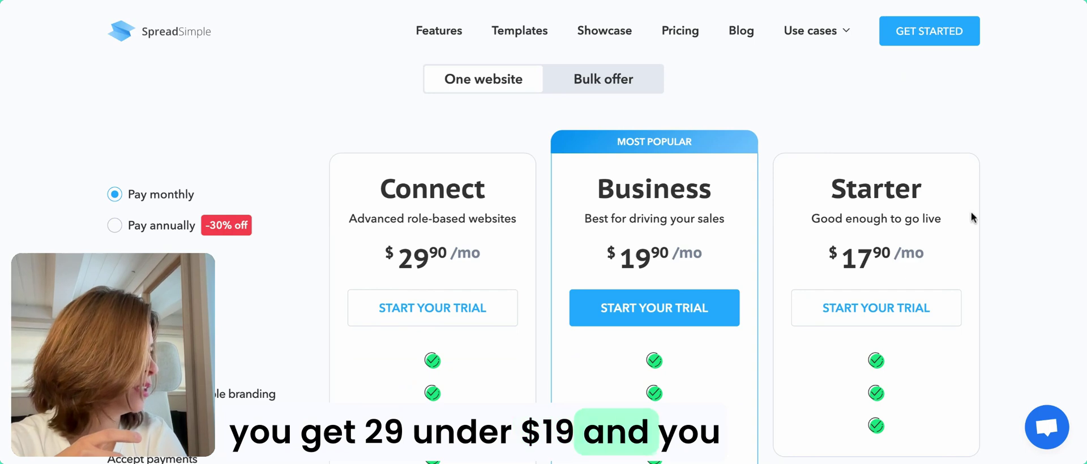
left_click(145, 225)
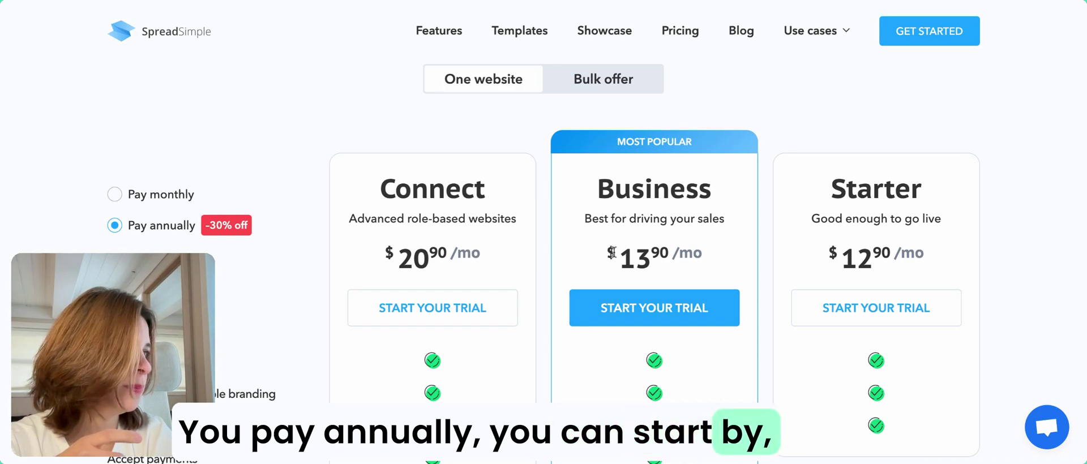
scroll(656, 275, "down", 1)
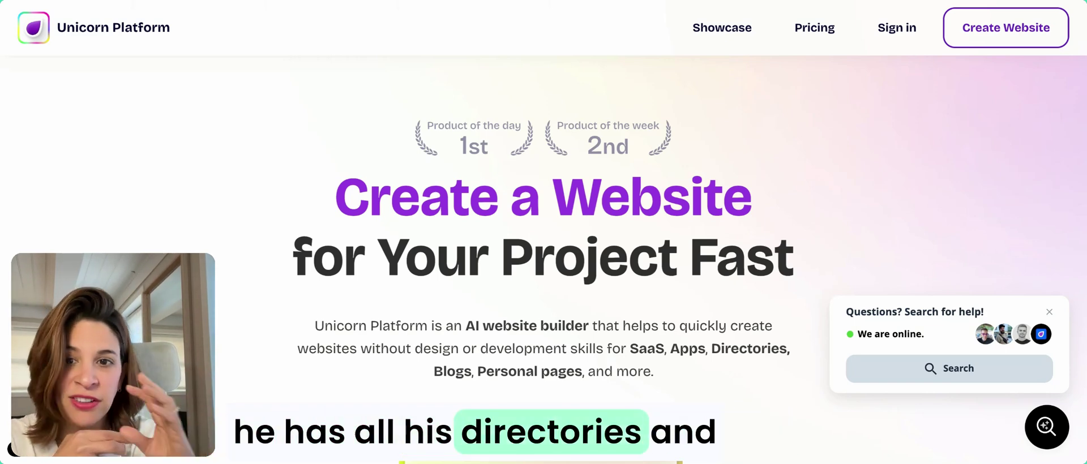
Look through the Unicorn Platform home page from its introduction to the gallery of example websites.
scroll(896, 258, "down", 5)
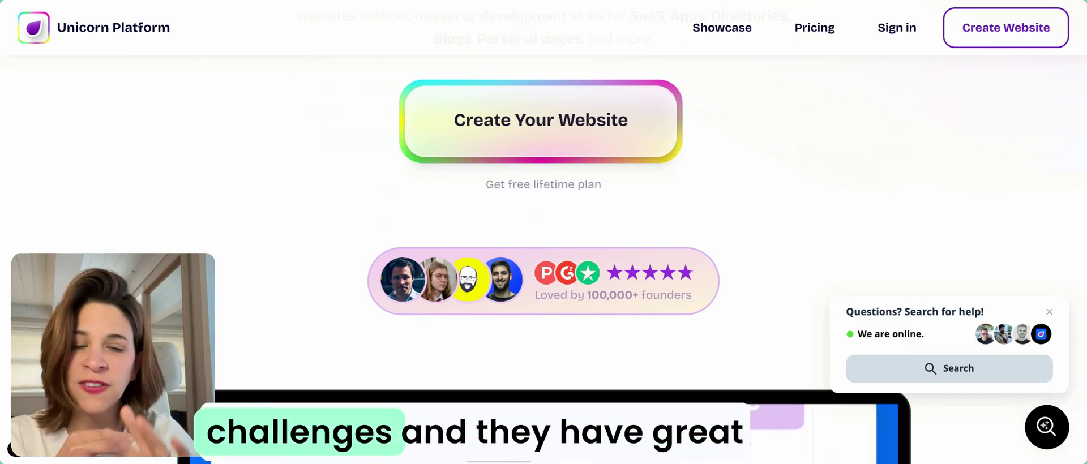
scroll(544, 227, "down", 10)
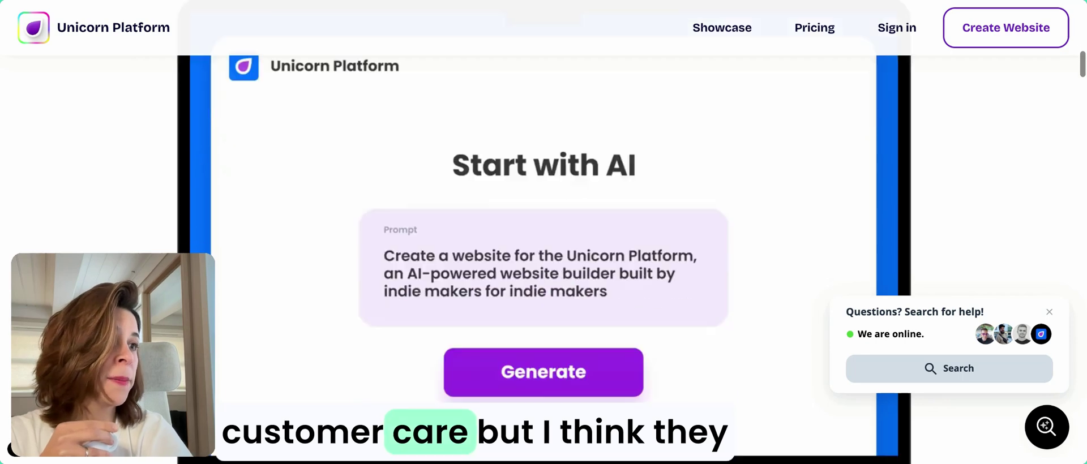
scroll(544, 226, "down", 3)
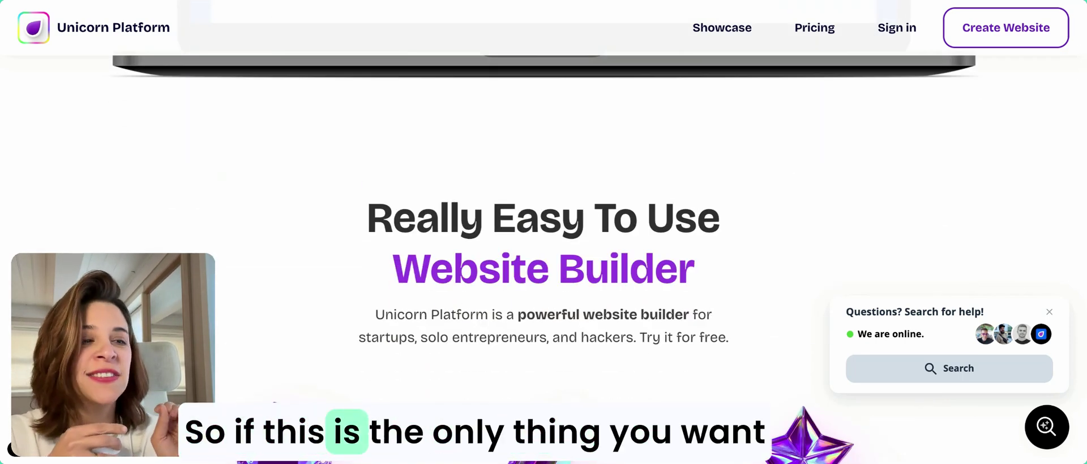
scroll(544, 226, "down", 10)
scroll(544, 227, "down", 5)
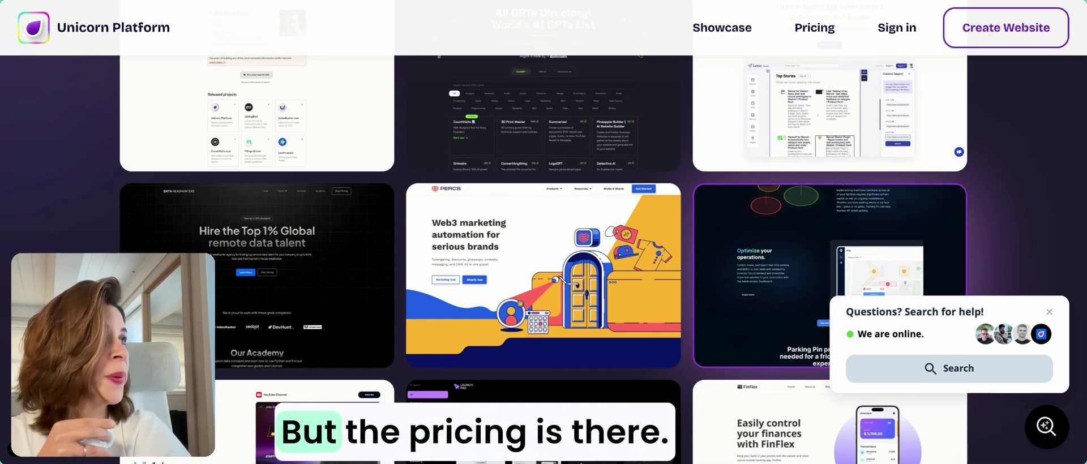
Examine the dark and light example websites in Unicorn Platform's gallery, including the directory designs.
scroll(793, 254, "up", 1)
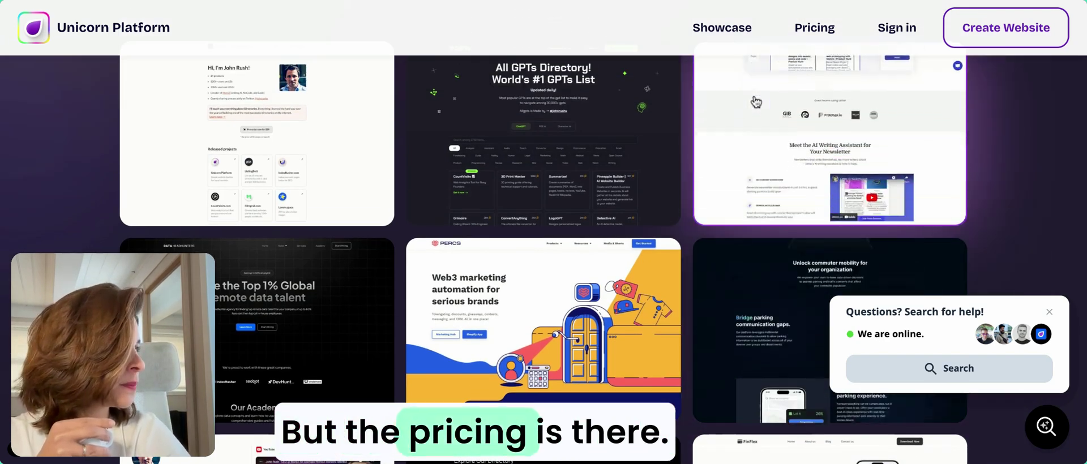
scroll(756, 102, "up", 1)
scroll(756, 102, "down", 3)
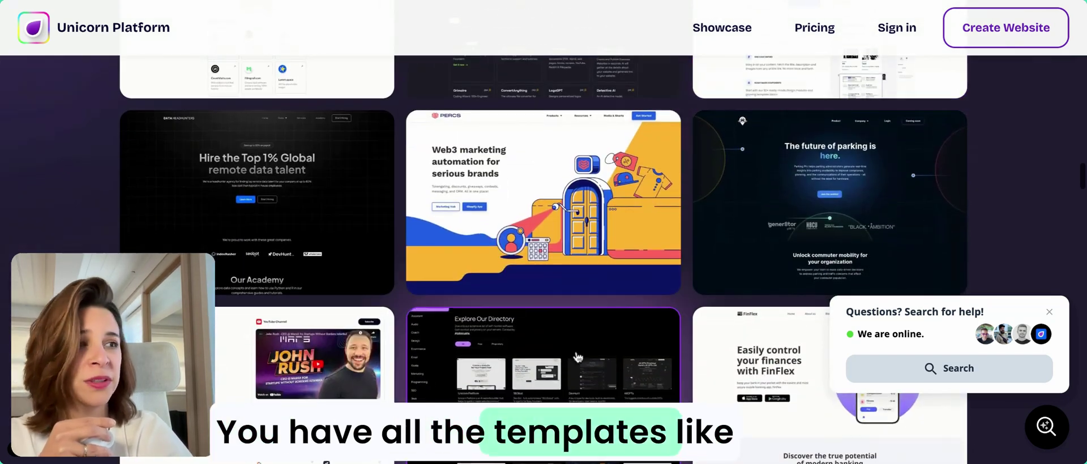
scroll(554, 338, "up", 3)
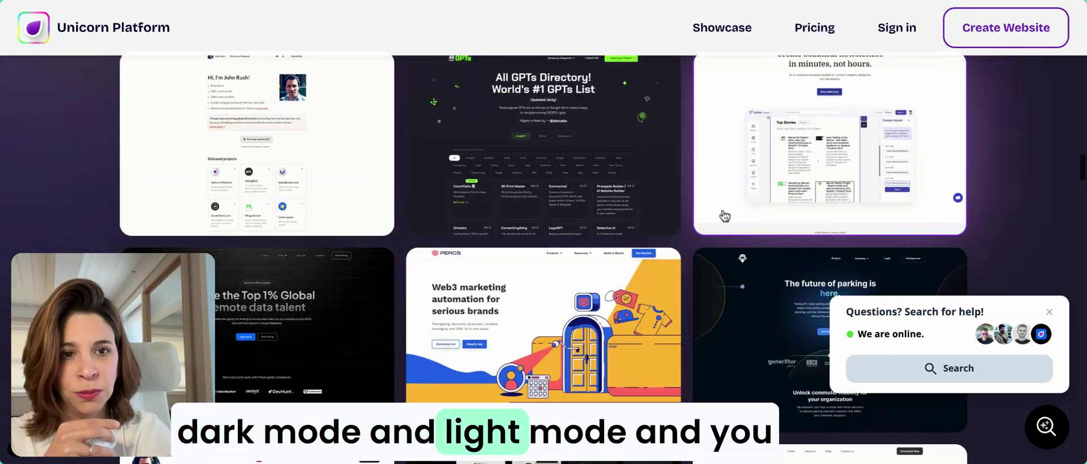
scroll(415, 282, "down", 4)
scroll(415, 282, "down", 2)
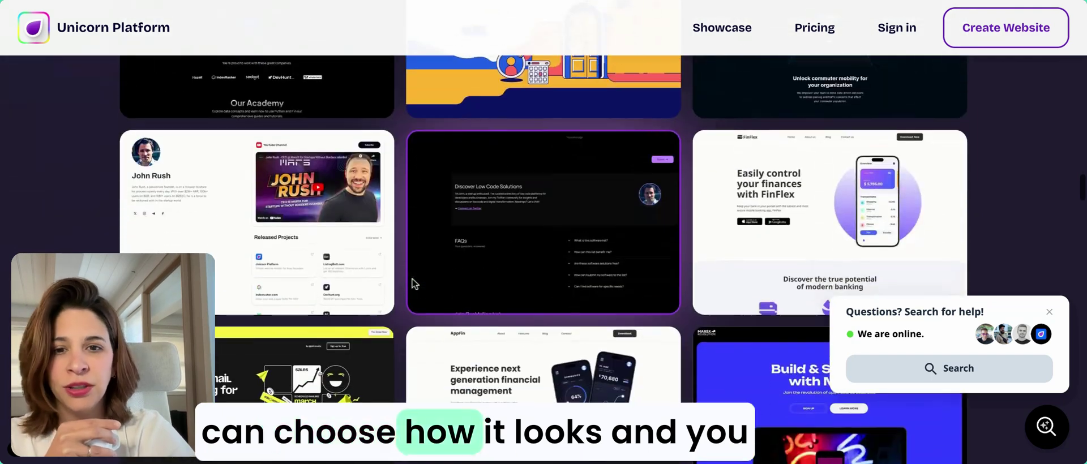
Open Unicorn Platform's pricing page and review the yearly prices of the plans from Lurker to Major.
left_click(816, 28)
scroll(479, 226, "down", 2)
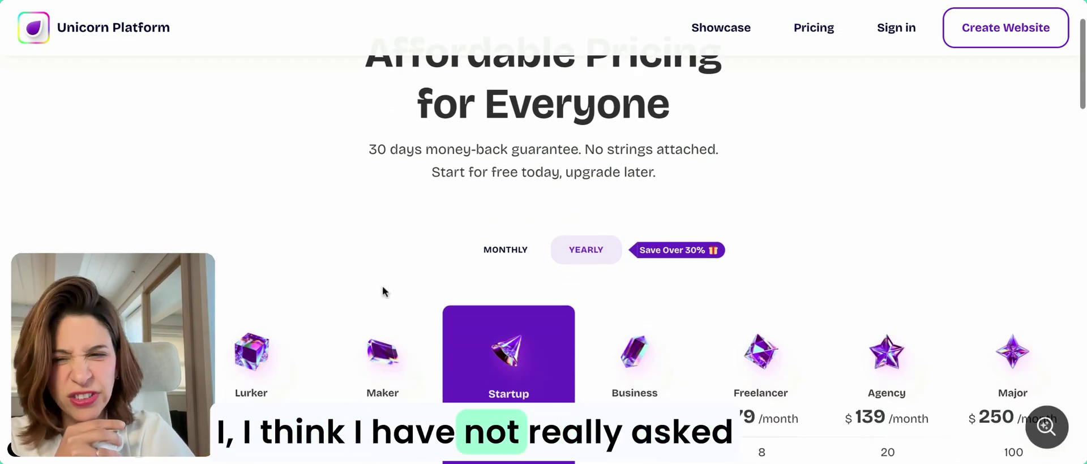
scroll(236, 259, "down", 7)
scroll(236, 259, "up", 5)
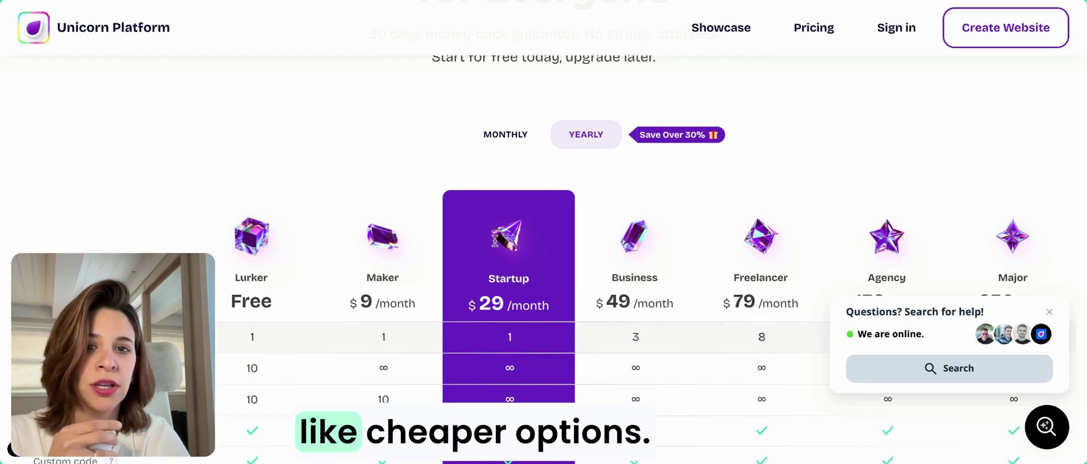
scroll(390, 335, "down", 2)
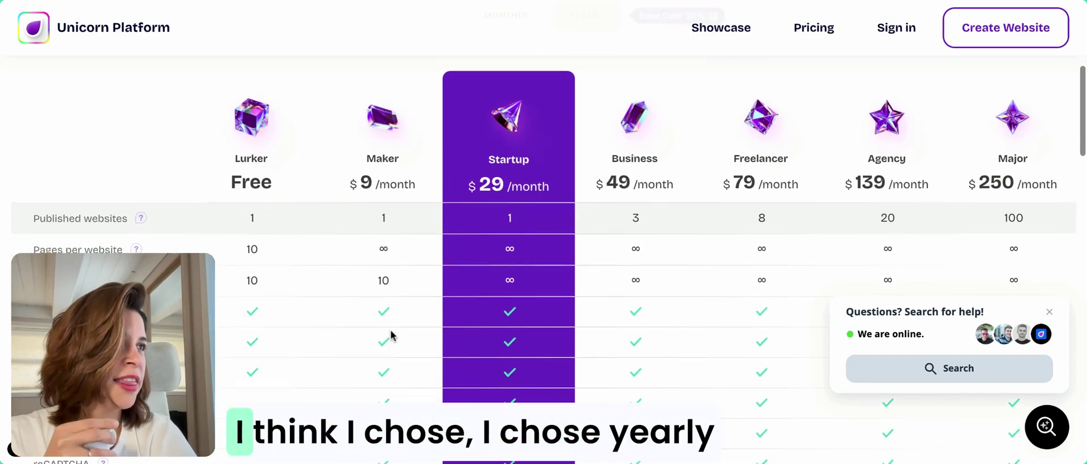
scroll(391, 336, "up", 3)
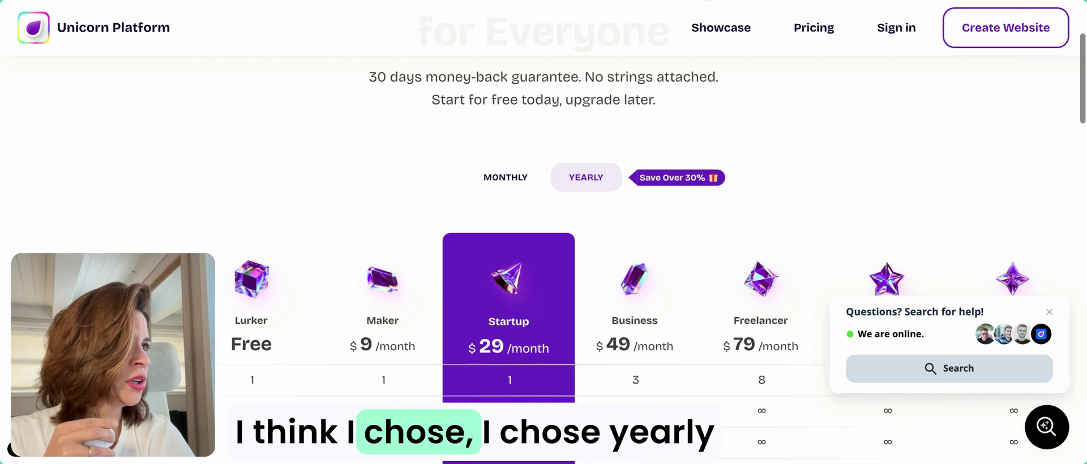
Compare the features of the Unicorn Platform plans, such as published websites, blog posts, custom domain and collaborators, focusing on Startup.
scroll(390, 335, "down", 2)
scroll(386, 204, "down", 2)
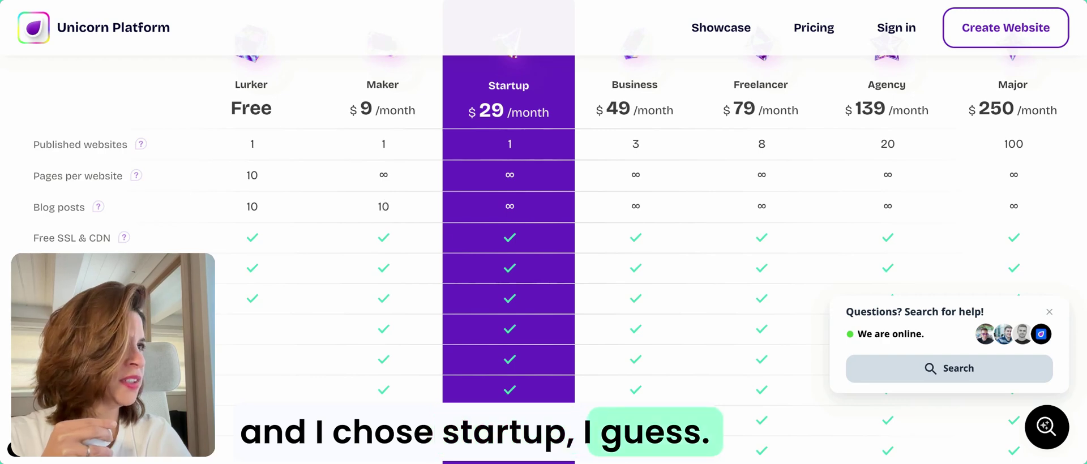
scroll(444, 243, "down", 2)
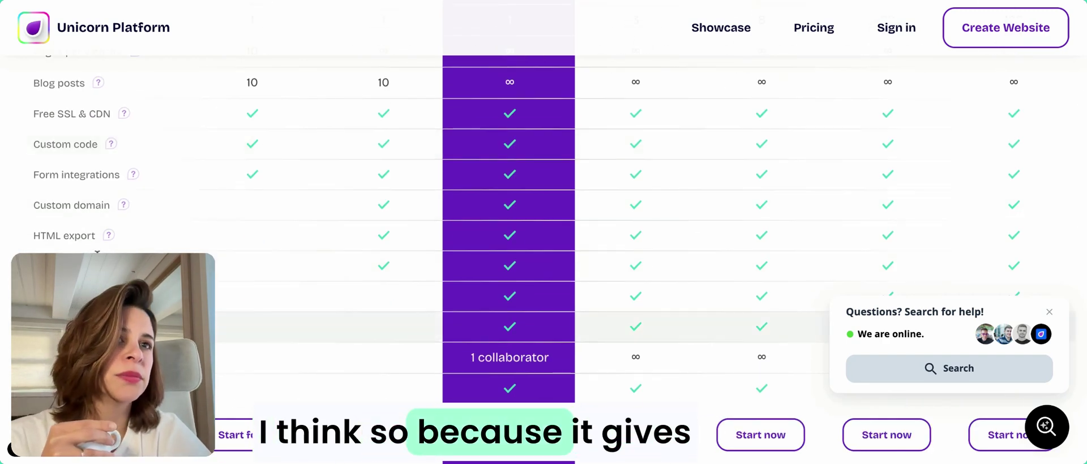
scroll(338, 391, "down", 1)
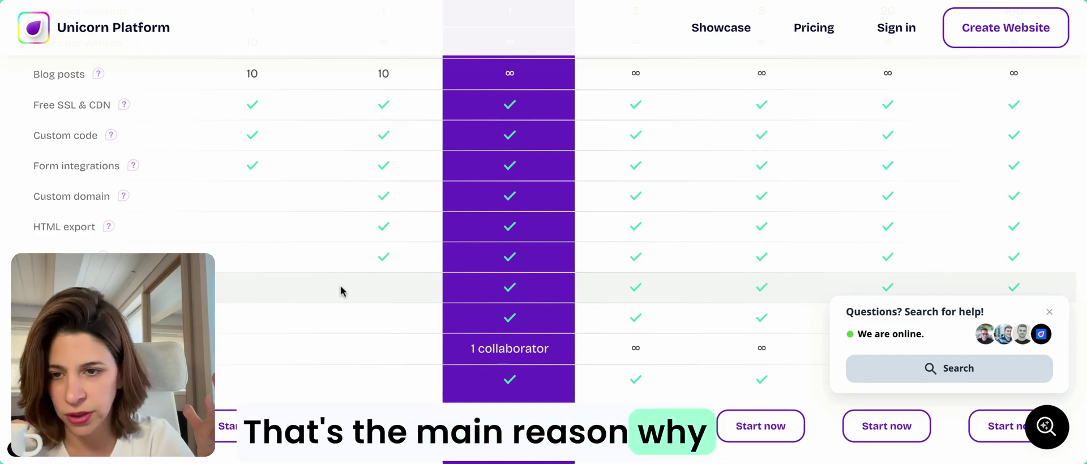
scroll(340, 291, "up", 3)
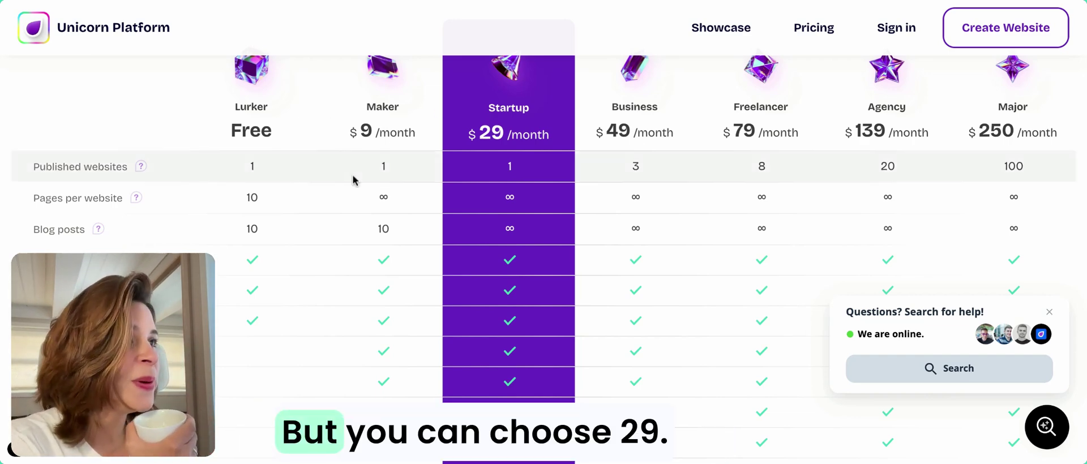
scroll(354, 180, "up", 1)
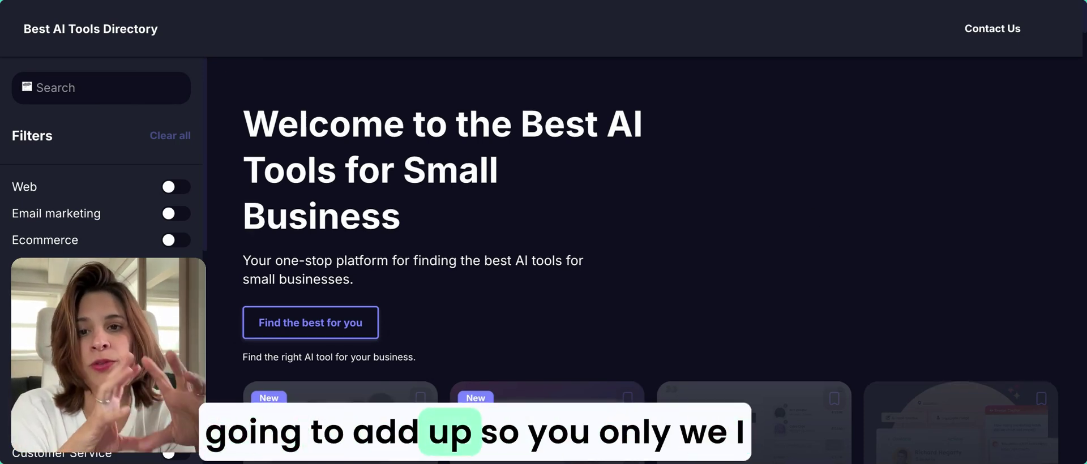
Look over the Best AI Tools Directory home page from its introduction to the first row of tool cards.
scroll(604, 392, "down", 3)
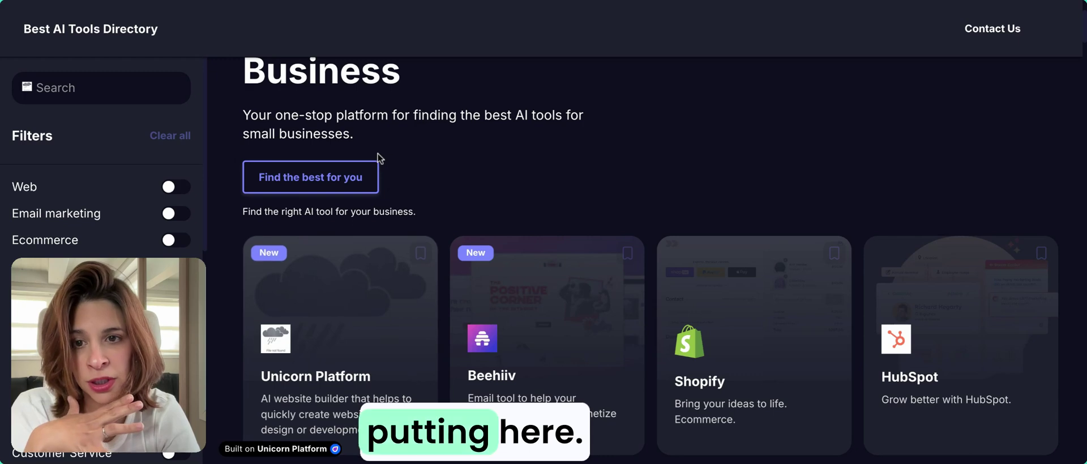
scroll(327, 203, "up", 2)
scroll(327, 202, "up", 1)
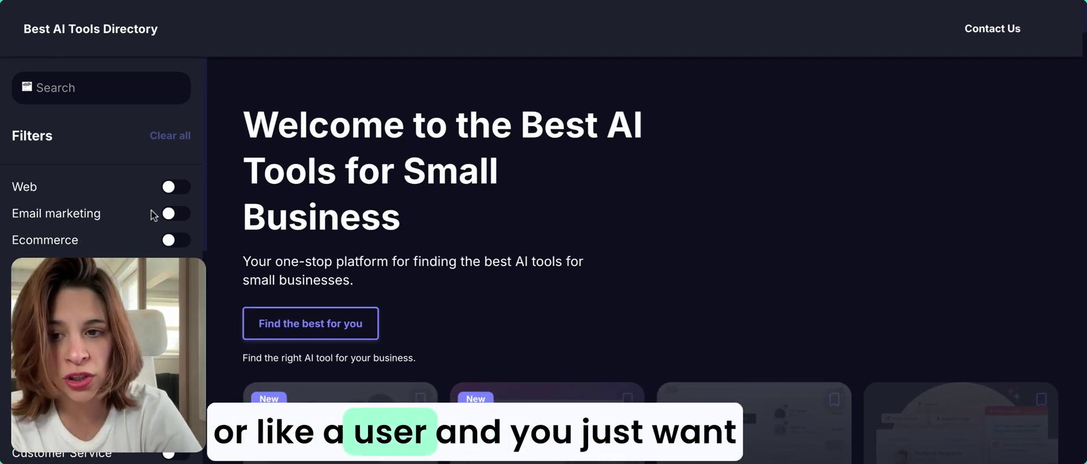
Filter the directory by Ecommerce, look through the matching tools, and turn the filter off again.
left_click(187, 242)
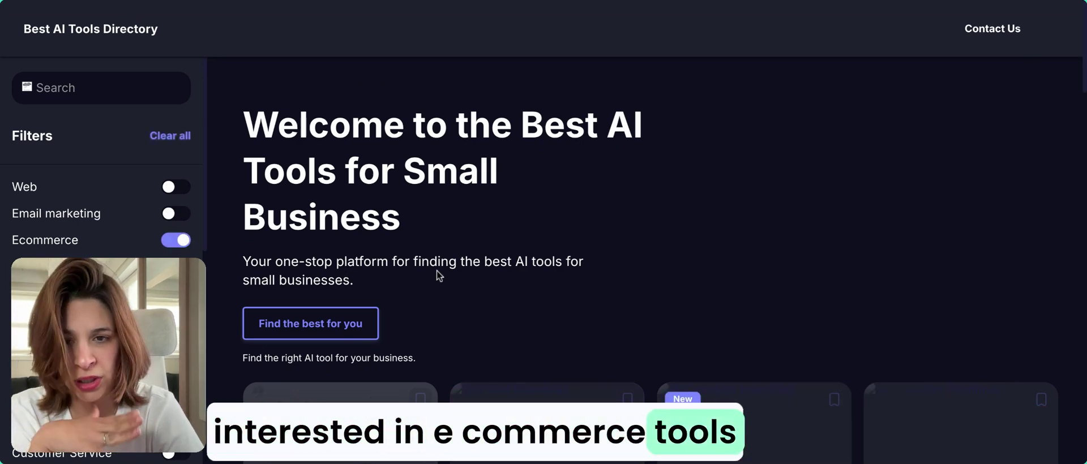
scroll(371, 295, "down", 1)
scroll(371, 296, "down", 5)
scroll(371, 294, "up", 6)
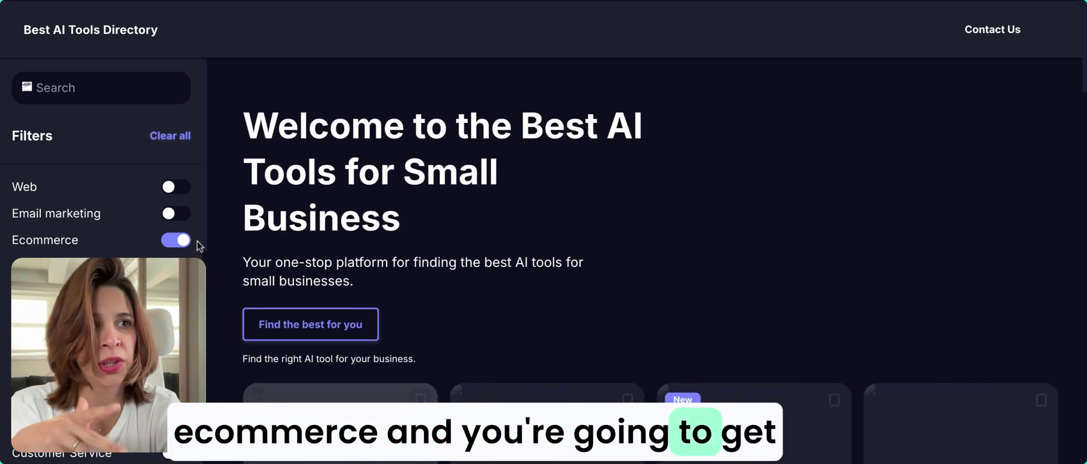
left_click(173, 247)
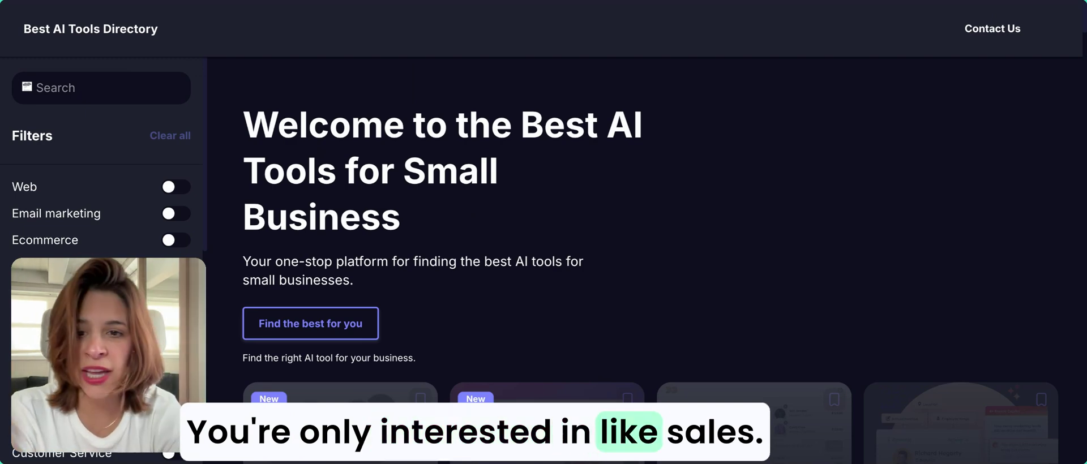
Browse the unfiltered tool cards in the directory, including Unicorn Platform, Beehiiv, Shopify and HubSpot, and return to the page heading.
scroll(272, 318, "down", 2)
scroll(335, 323, "up", 2)
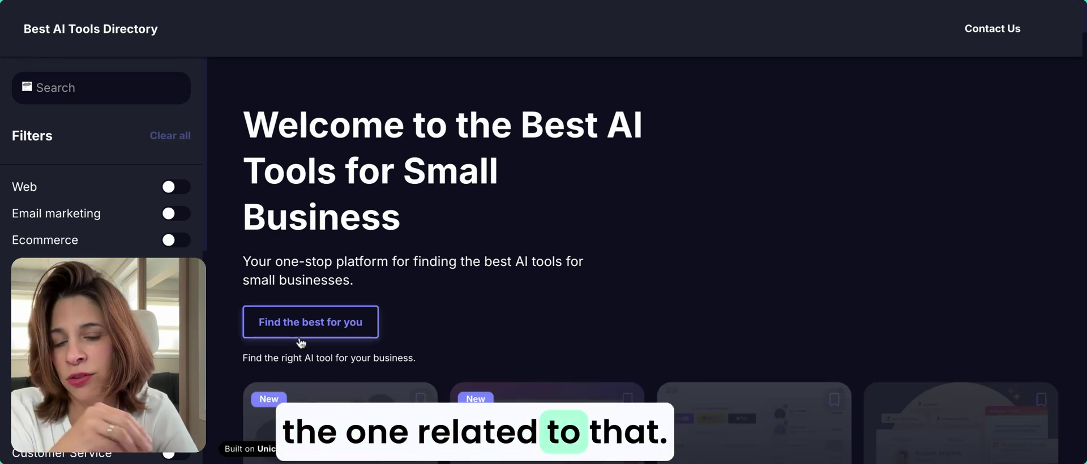
scroll(301, 343, "down", 1)
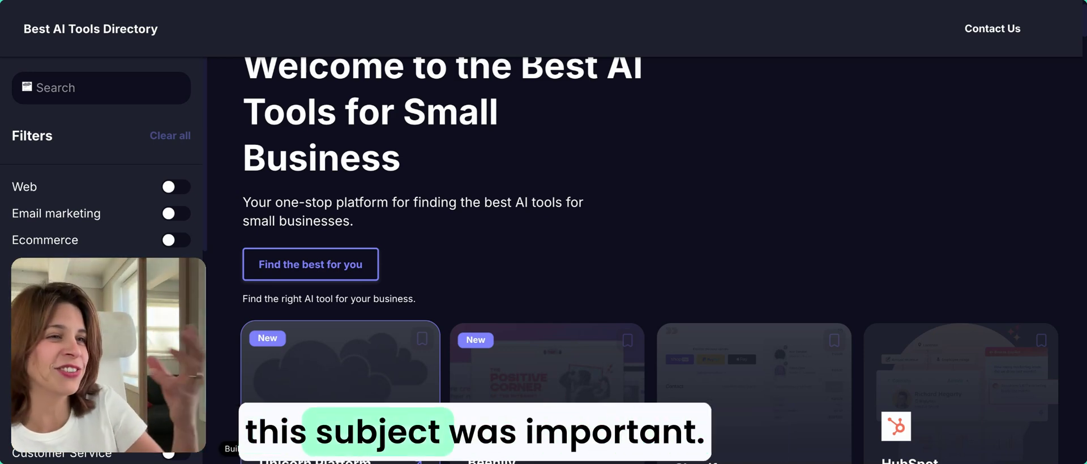
scroll(339, 252, "up", 1)
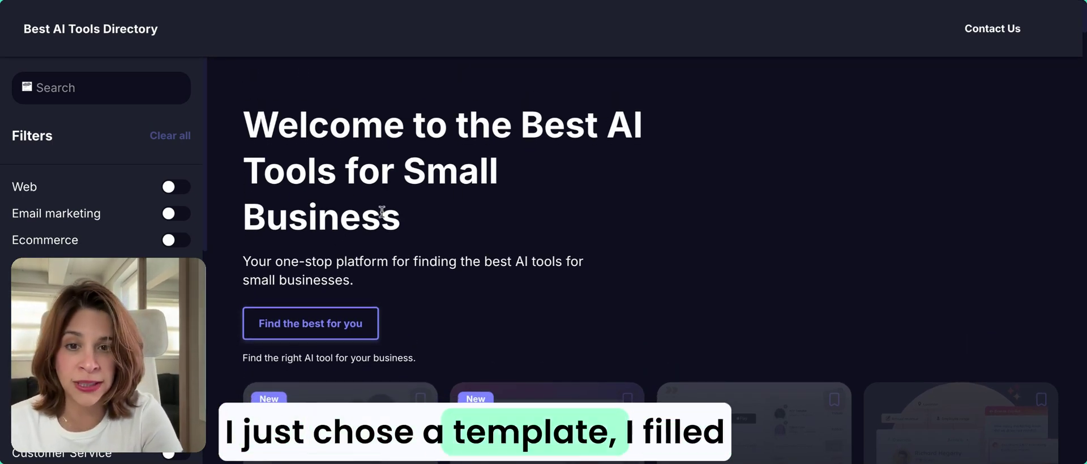
scroll(382, 212, "down", 2)
scroll(623, 354, "down", 2)
scroll(679, 362, "down", 1)
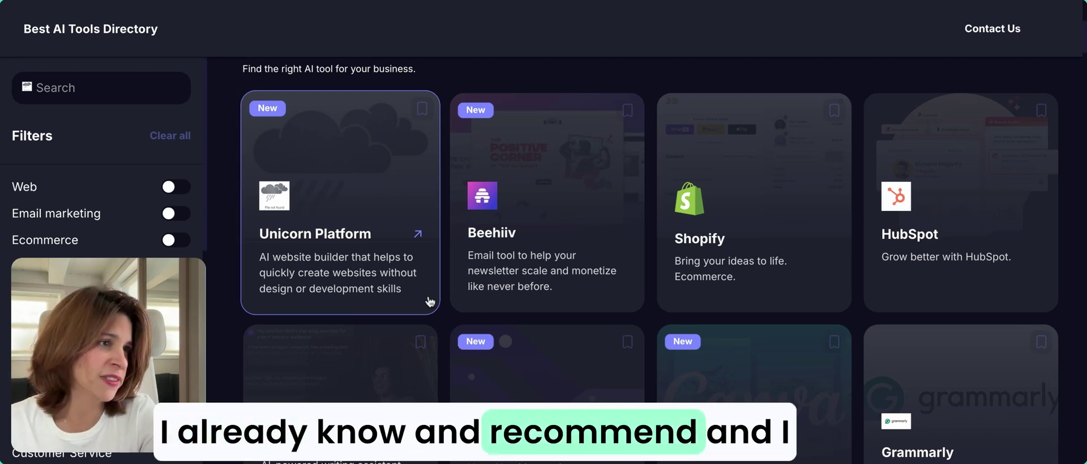
scroll(429, 301, "down", 1)
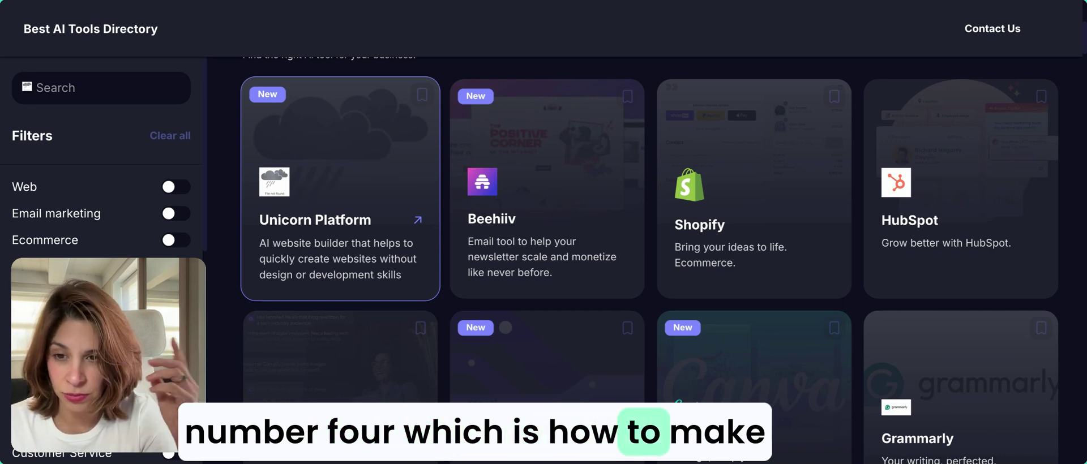
scroll(389, 296, "up", 5)
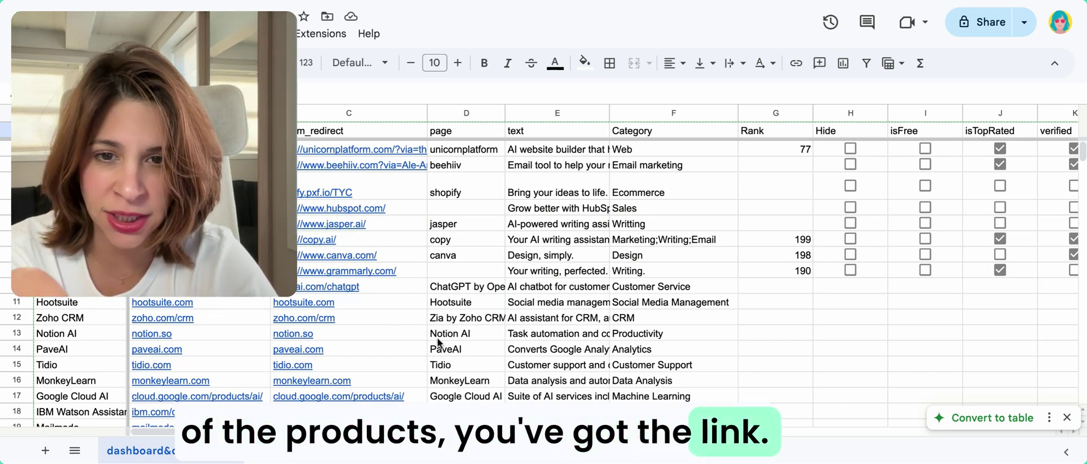
Examine the link, page, text and Category columns of the directory's Google Sheets spreadsheet, selecting Hootsuite's text cell.
scroll(437, 337, "right", 1)
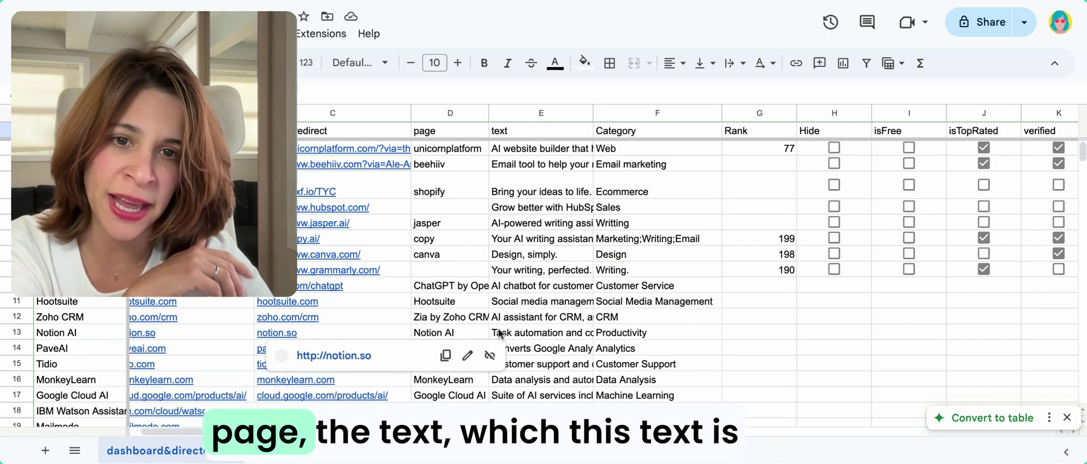
left_click(552, 305)
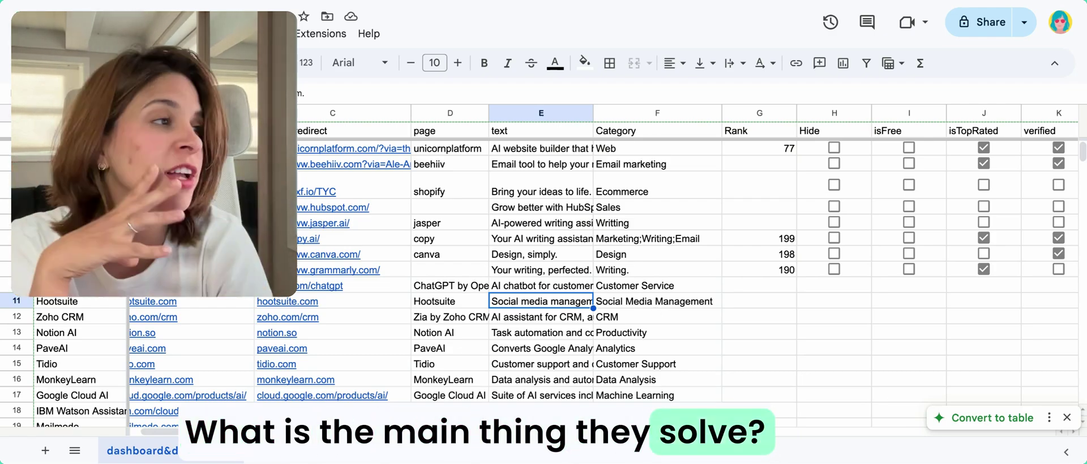
scroll(544, 272, "right", 5)
scroll(543, 272, "left", 5)
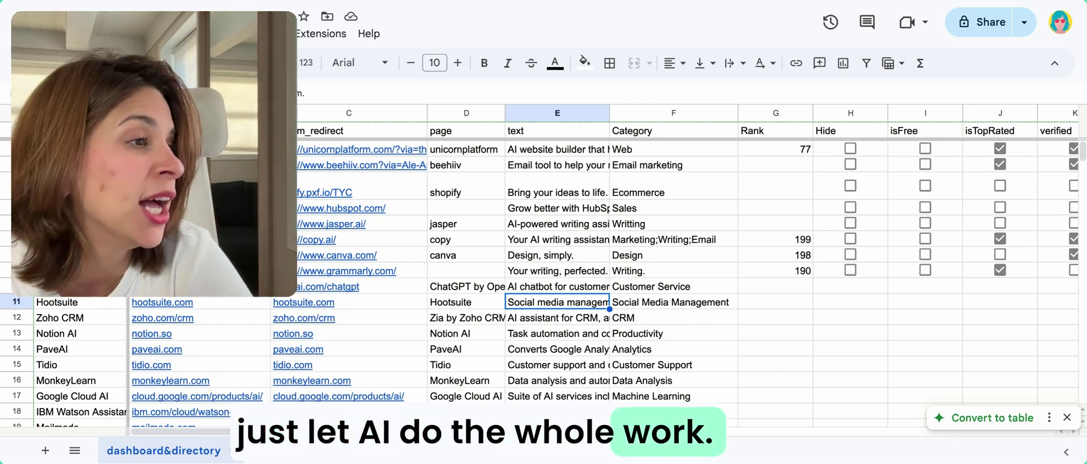
scroll(604, 282, "right", 2)
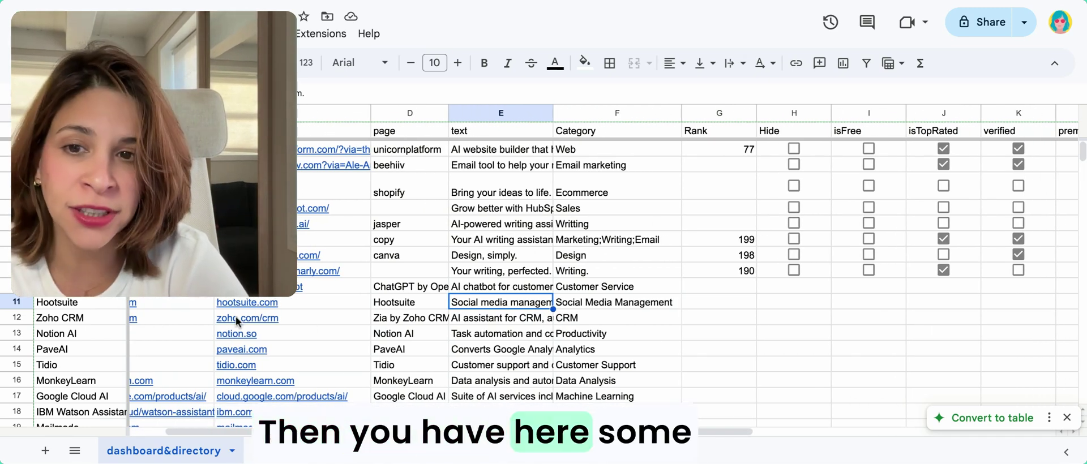
Review the spreadsheet's Rank, Hide, isFree, isTopRated, verified and premium columns, plus the imgUrl and logoUrl links.
mouse_move(230, 331)
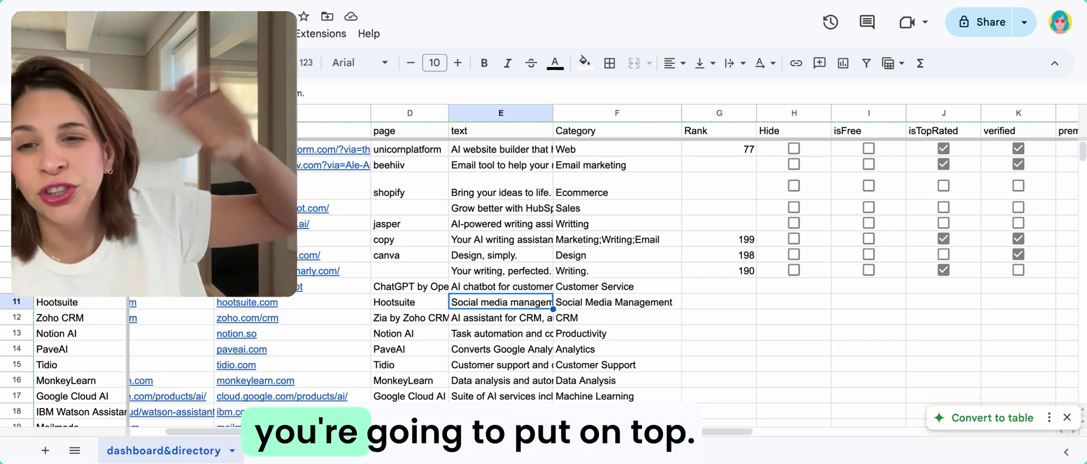
scroll(857, 157, "right", 6)
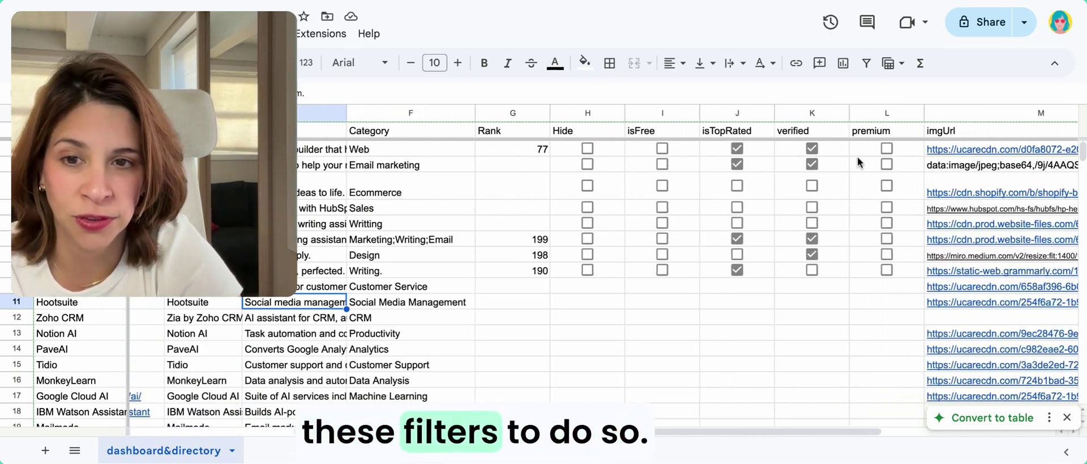
scroll(857, 157, "right", 2)
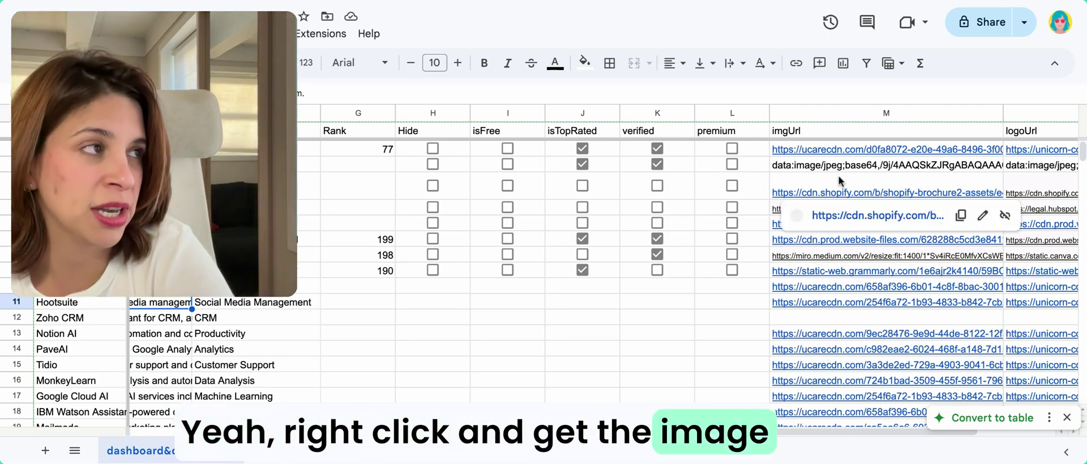
scroll(839, 178, "right", 1)
scroll(839, 176, "right", 2)
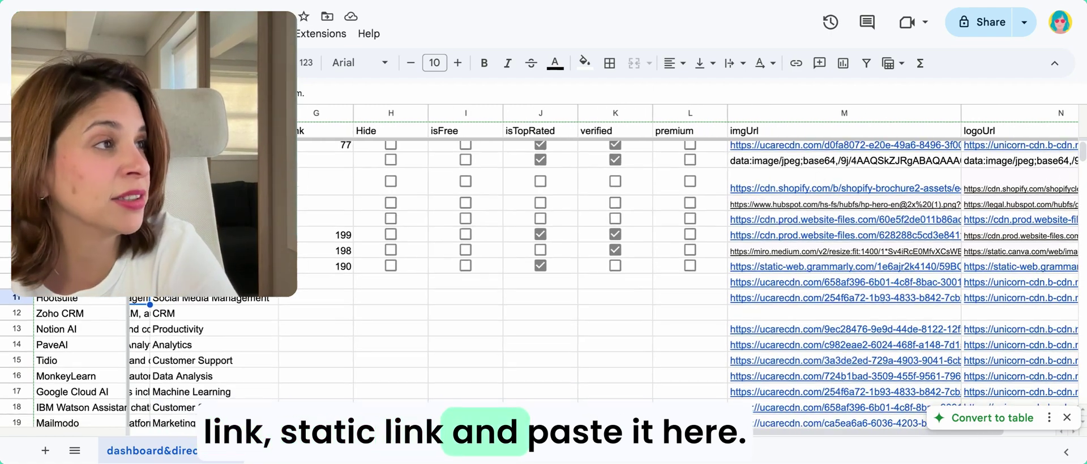
scroll(943, 174, "right", 5)
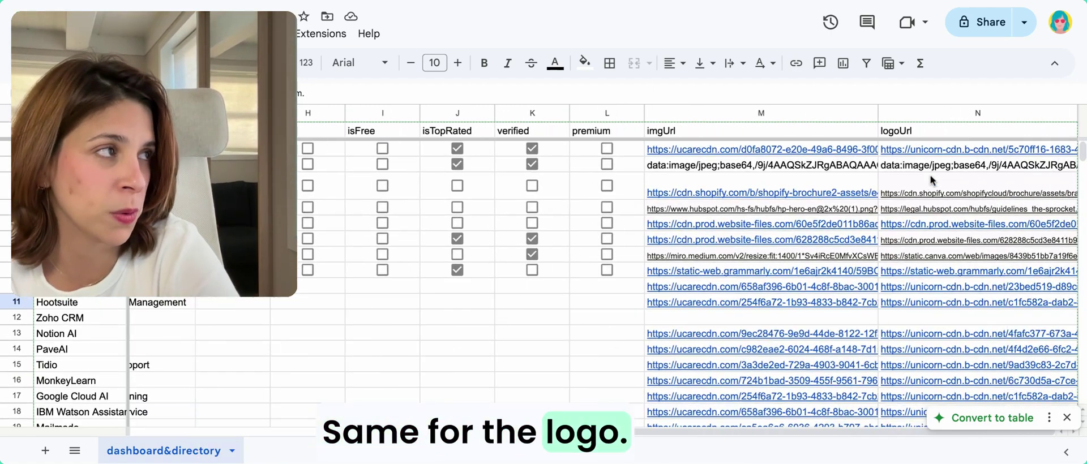
mouse_move(871, 208)
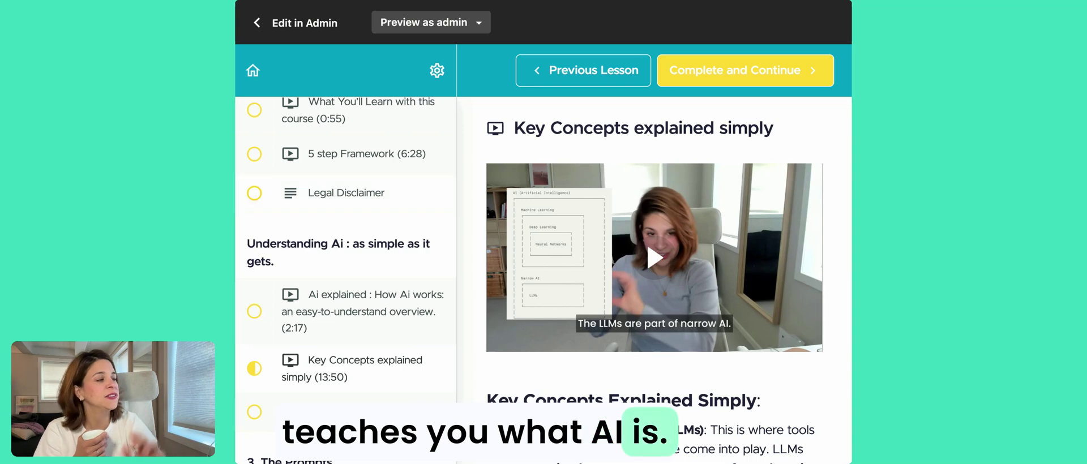
Read through the course lesson "Key Concepts explained simply" to its AI diagram, and return to the lesson video and course outline.
scroll(655, 255, "down", 2)
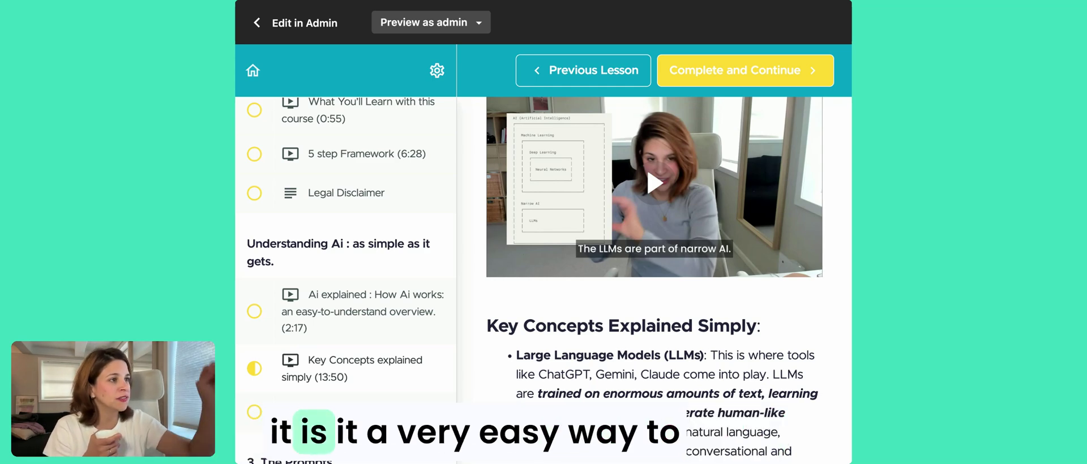
scroll(654, 278, "down", 3)
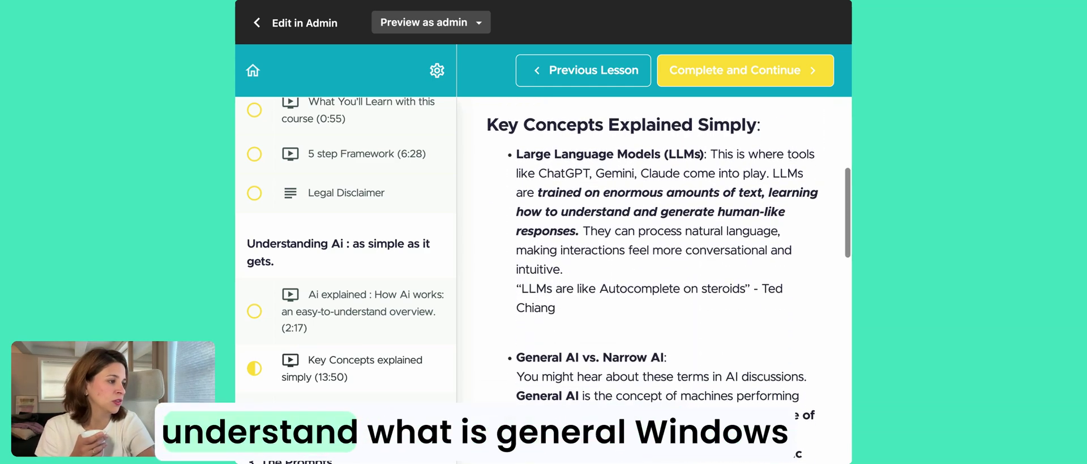
scroll(654, 277, "down", 5)
scroll(654, 278, "down", 2)
scroll(654, 277, "down", 1)
scroll(654, 278, "down", 3)
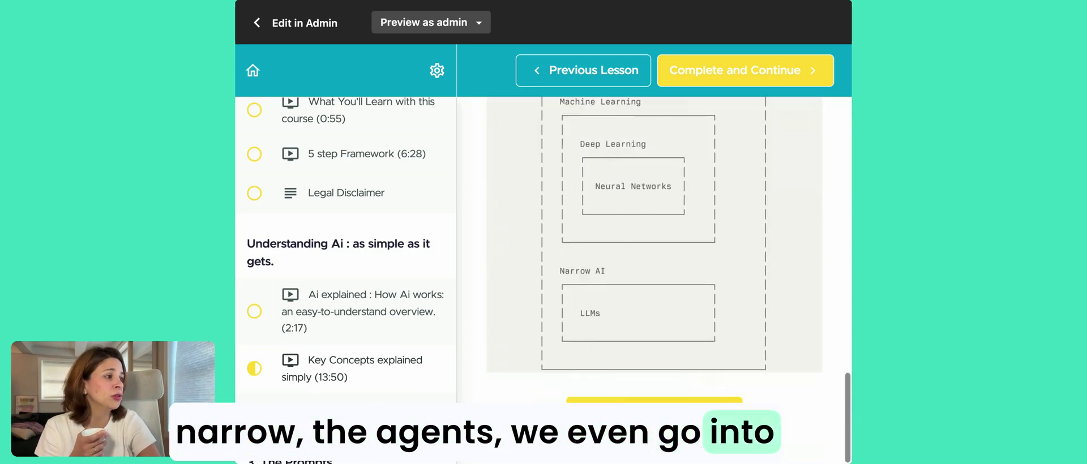
scroll(654, 277, "up", 15)
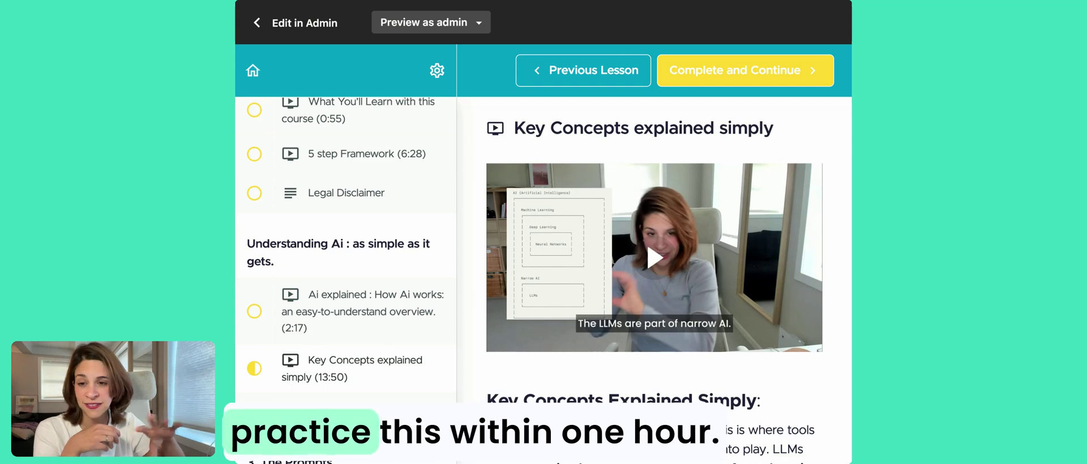
scroll(346, 278, "up", 2)
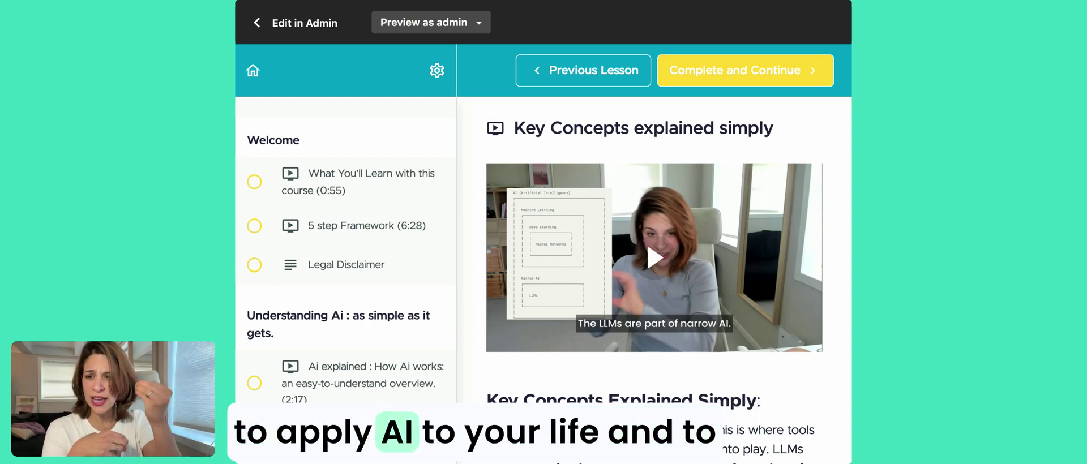
Open the A.2. Investment Strategy lesson under Personal Finances and read through its prompt.
scroll(346, 250, "down", 5)
scroll(345, 249, "down", 1)
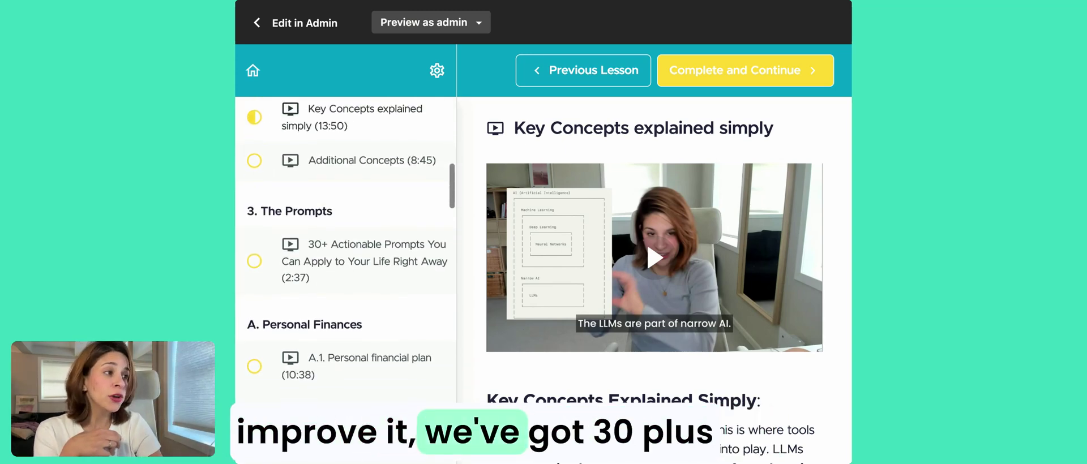
scroll(345, 249, "down", 2)
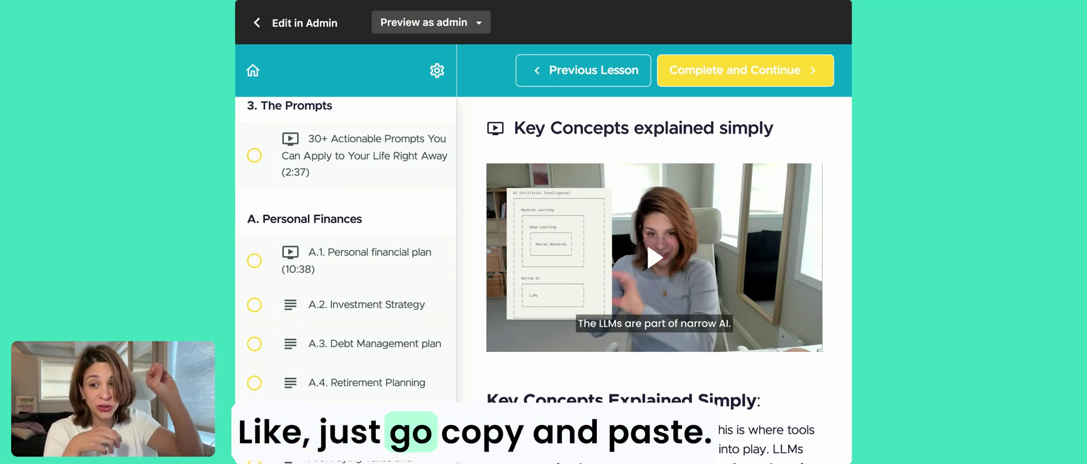
left_click(366, 306)
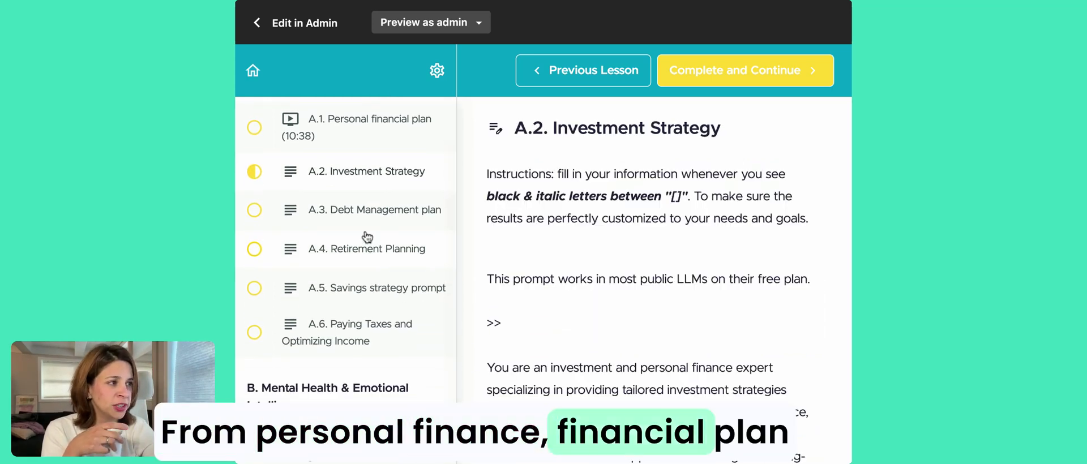
scroll(364, 236, "up", 2)
scroll(559, 300, "down", 5)
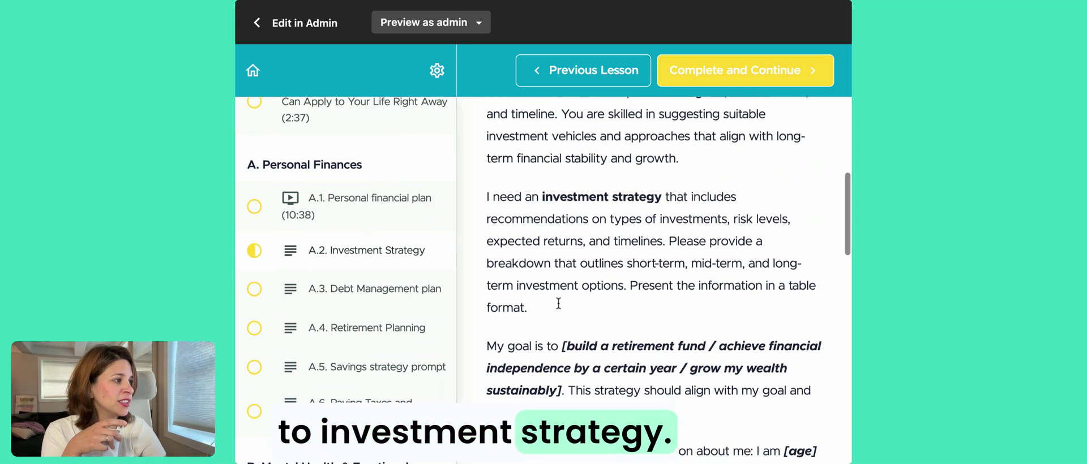
scroll(558, 302, "down", 1)
View the B.1. Mindfulness and Stress Management lesson and the B.2. Emotional Regulation lesson under Mental Health & Emotional Intelligence.
scroll(306, 324, "down", 5)
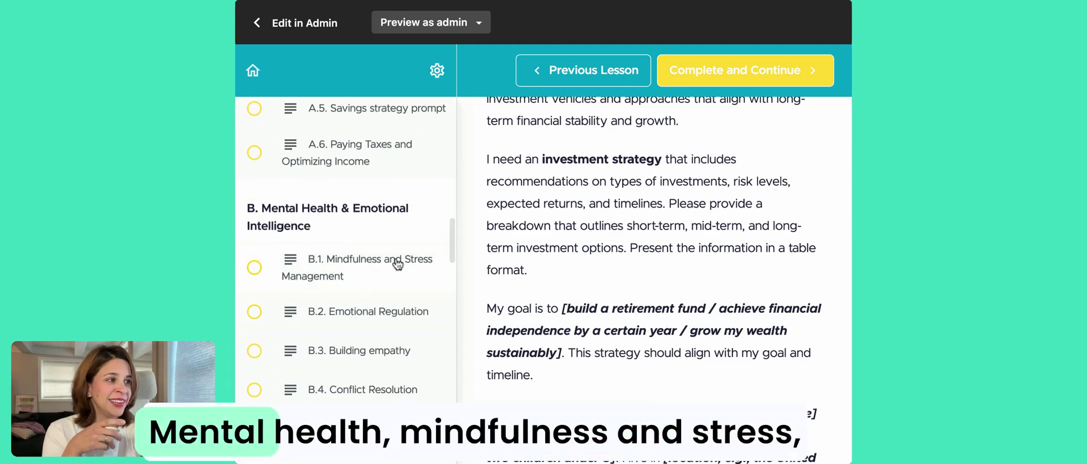
left_click(359, 260)
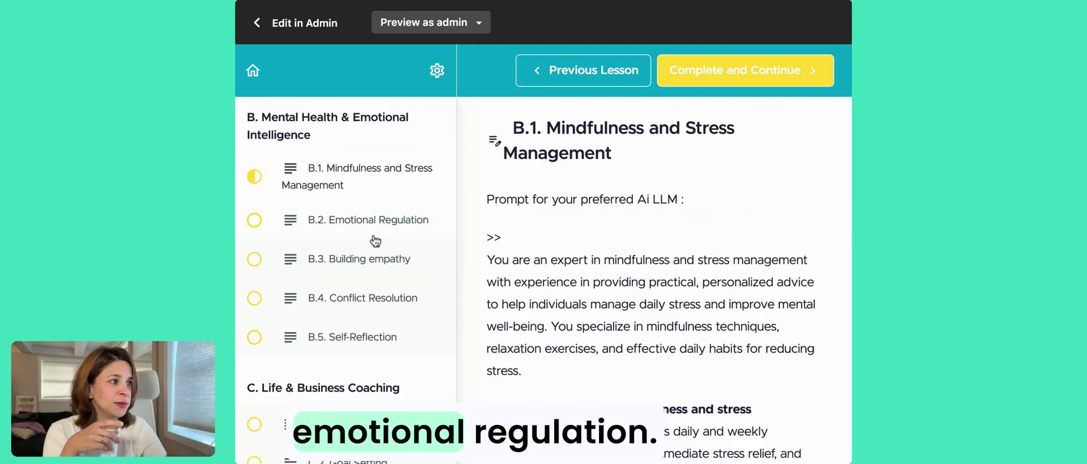
left_click(374, 238)
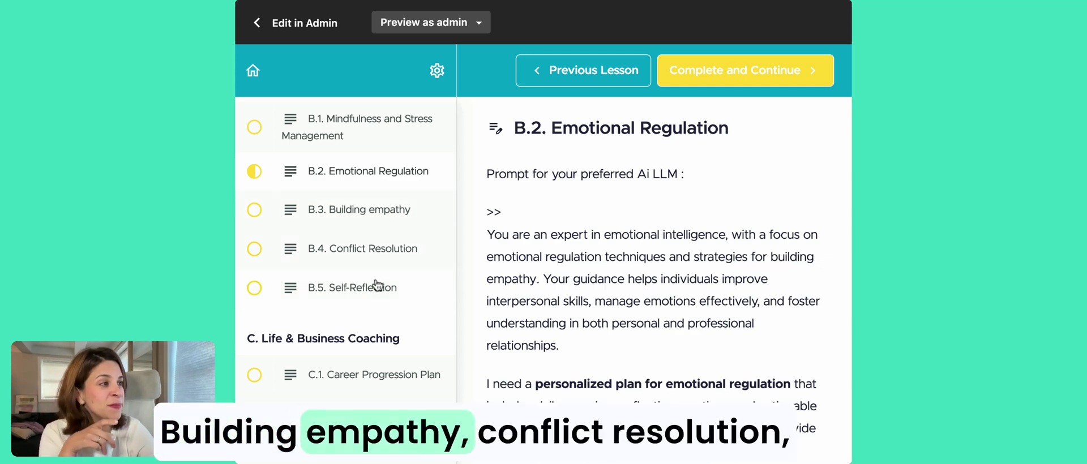
Open the C.1. Career Progression Plan lesson and review the course outline through Fitness & Nutrition Plans to Professional Development for Work.
scroll(389, 290, "down", 2)
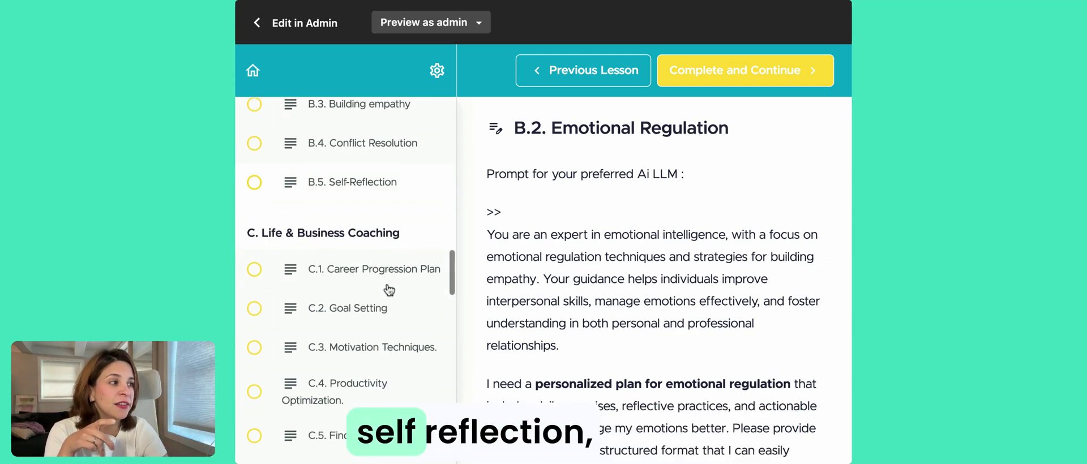
left_click(369, 264)
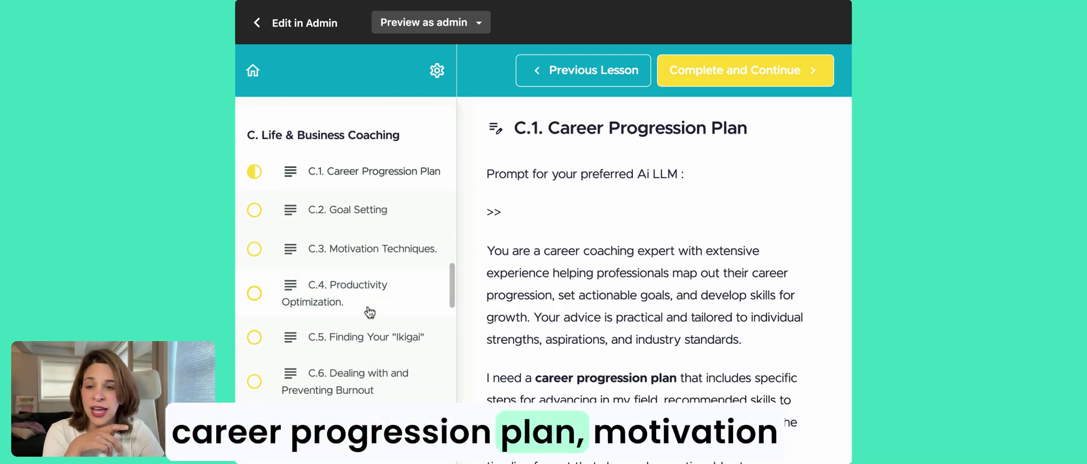
scroll(362, 293, "down", 1)
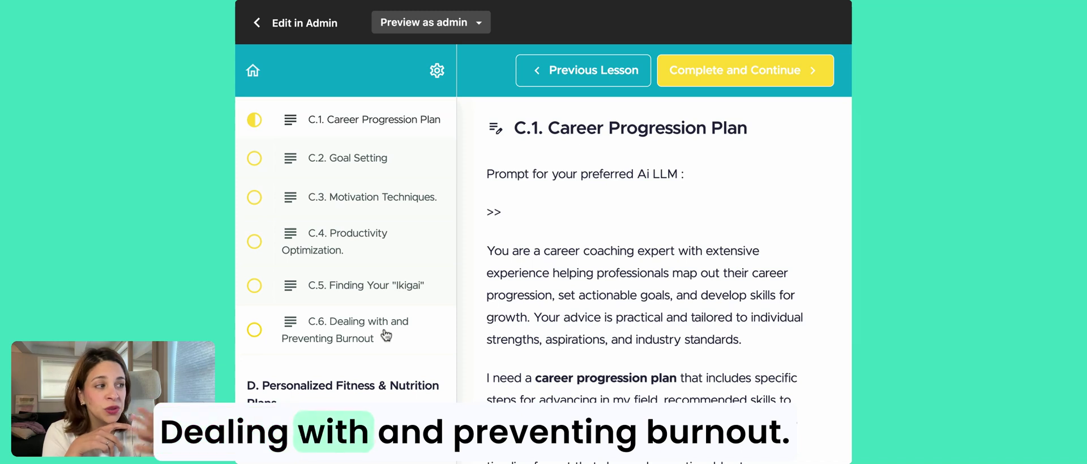
scroll(346, 249, "down", 1)
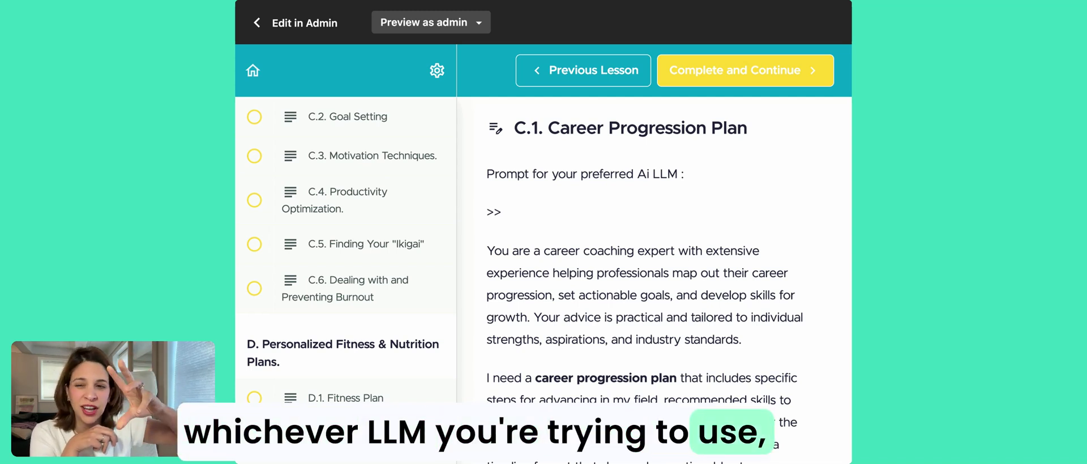
scroll(345, 260, "down", 1)
scroll(345, 260, "down", 1)
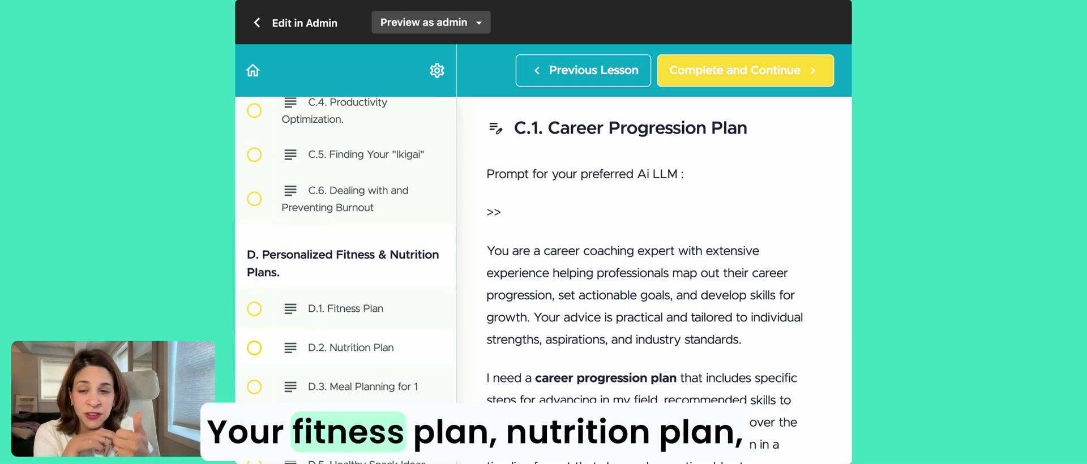
scroll(383, 375, "down", 2)
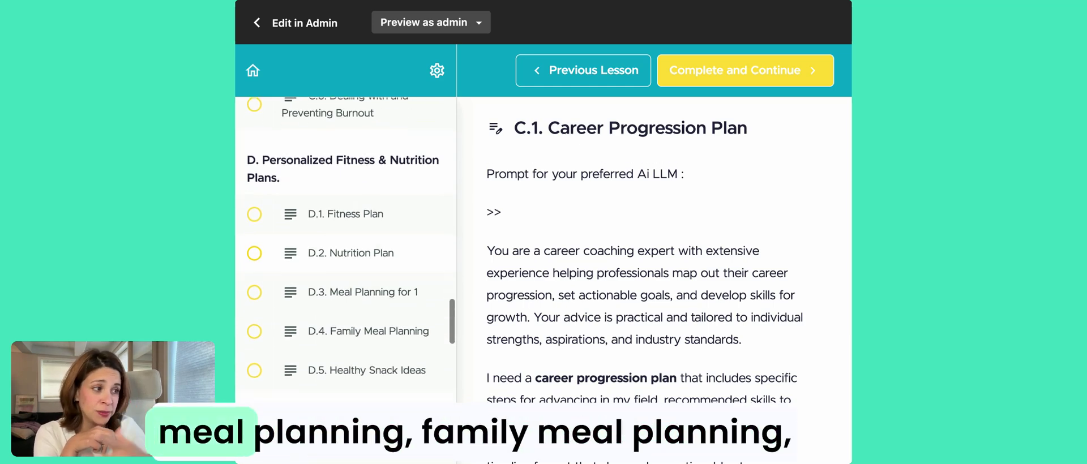
scroll(384, 375, "down", 3)
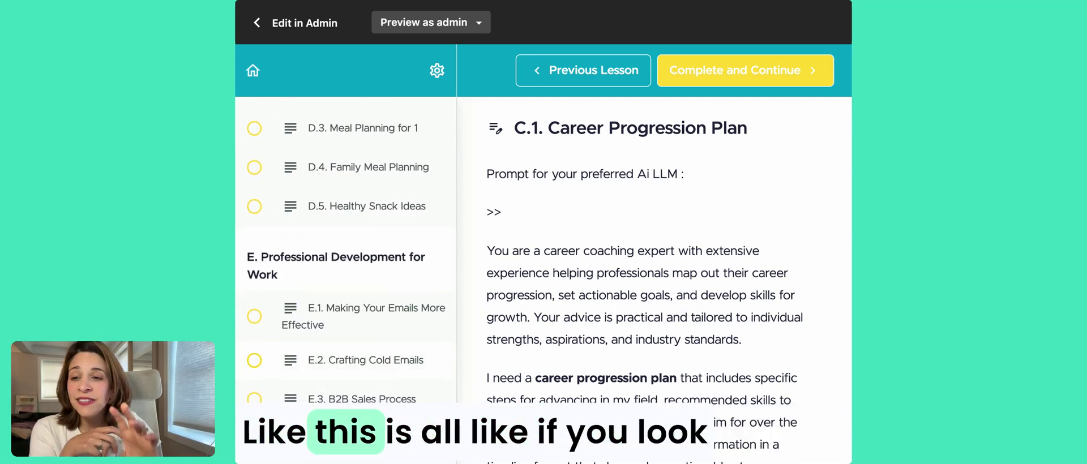
Read the fill-in fields of the Career Progression Plan prompt, highlighting its goal paragraph and the word "managerial".
scroll(650, 368, "down", 5)
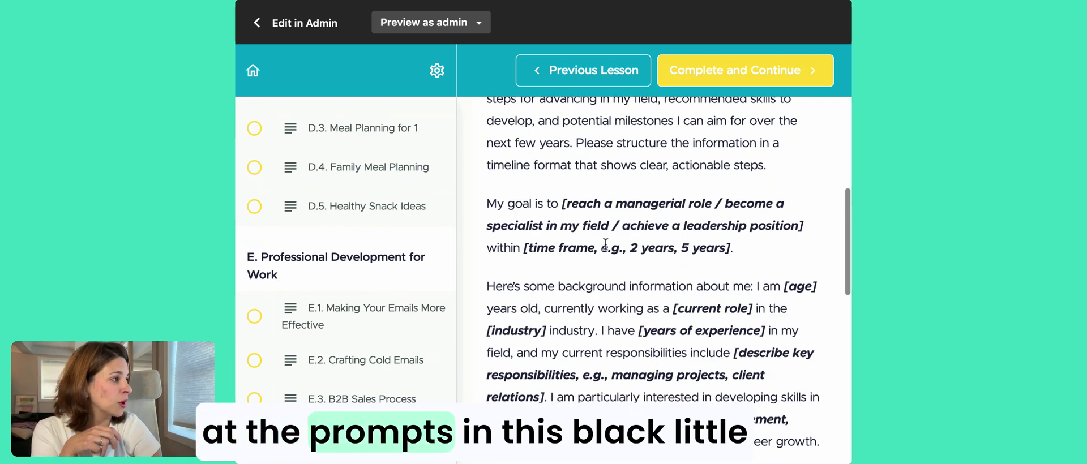
triple_click(616, 209)
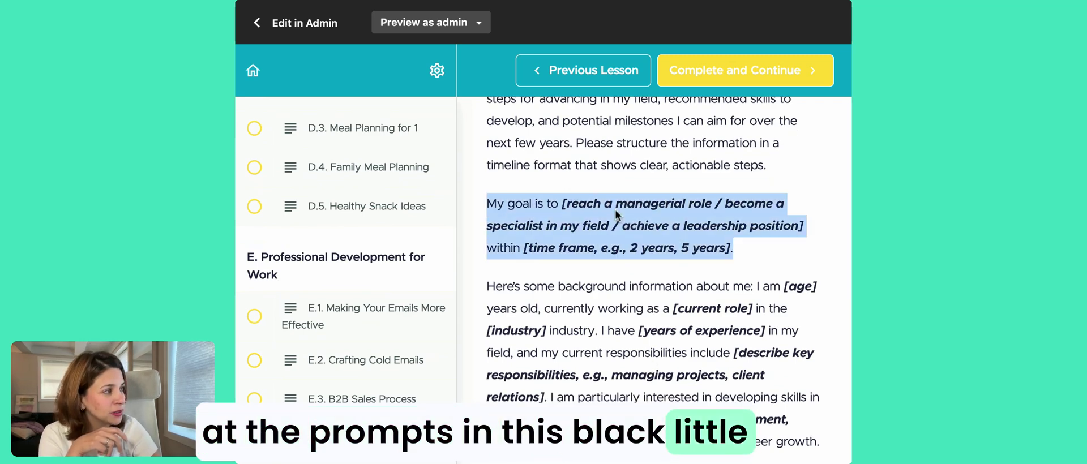
double_click(616, 207)
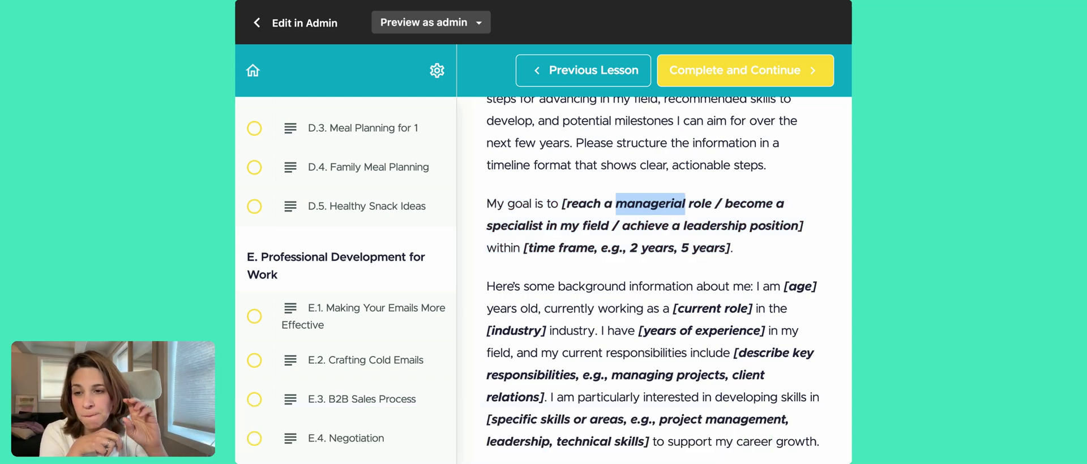
scroll(669, 277, "down", 5)
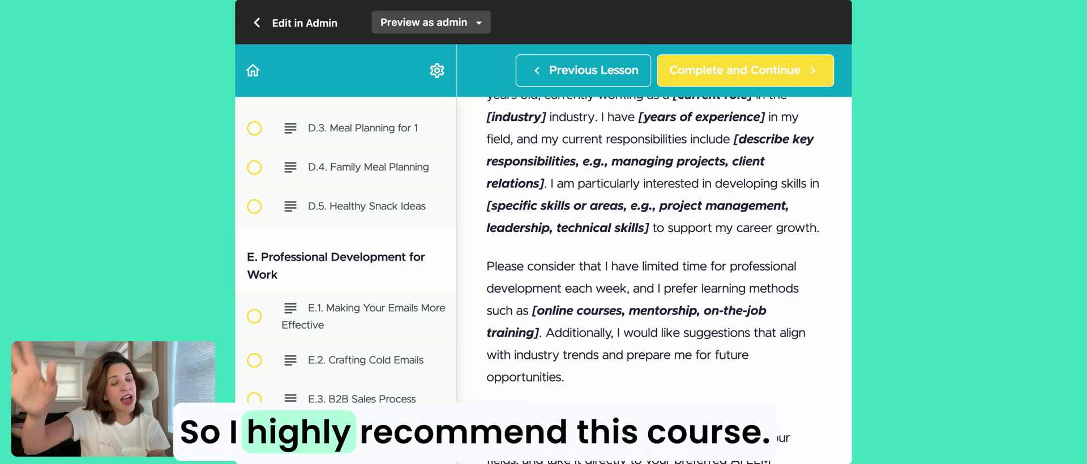
Review the rest of the course outline through section F, plus the answer box below the Career Progression Plan prompt.
scroll(383, 250, "down", 10)
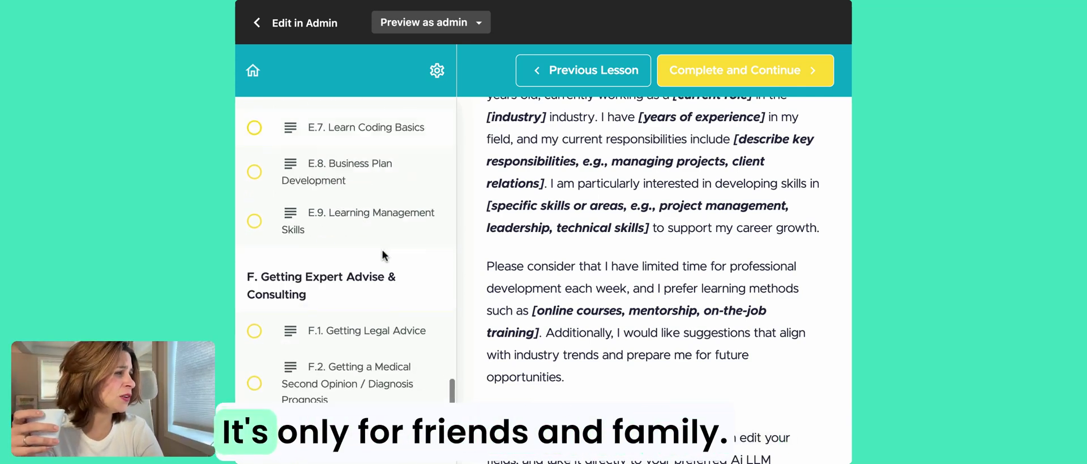
scroll(382, 252, "down", 5)
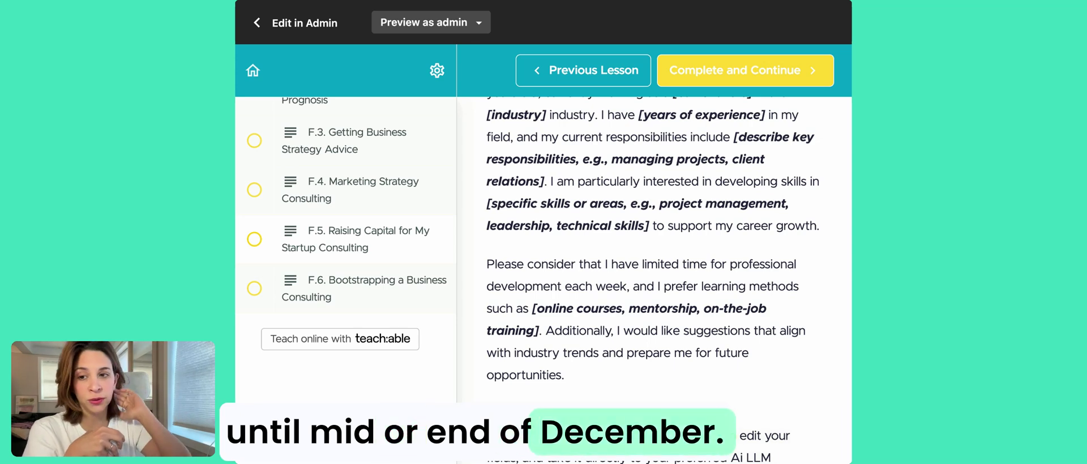
scroll(552, 303, "down", 6)
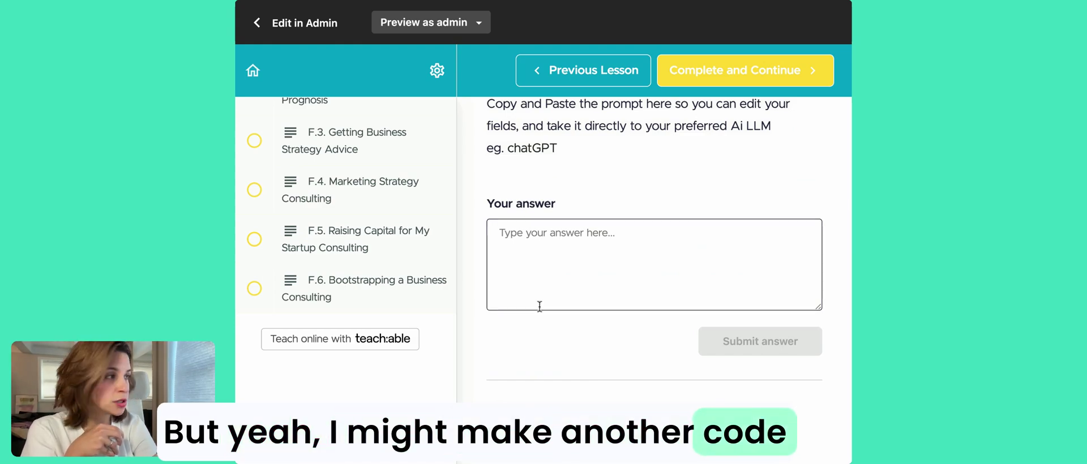
scroll(540, 306, "down", 1)
scroll(573, 290, "up", 10)
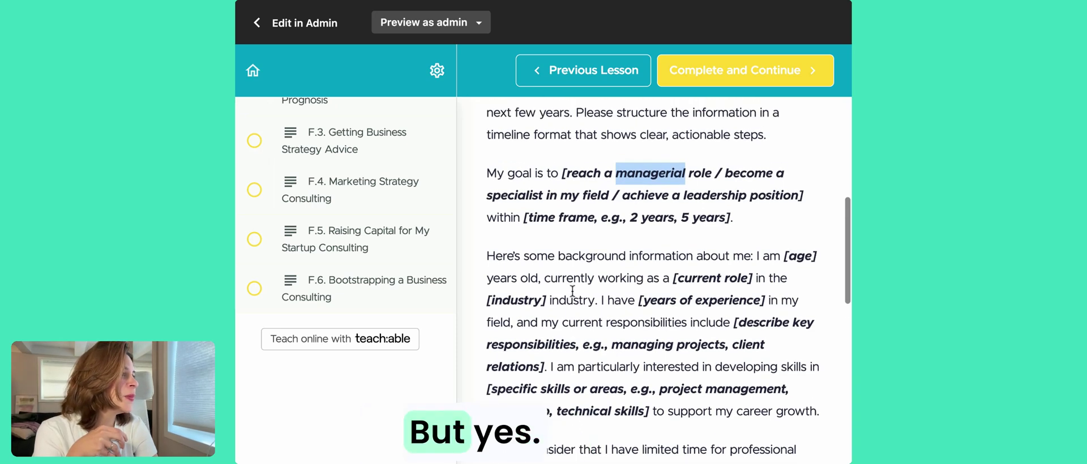
Open the F.5. Raising Capital for My Startup Consulting lesson and look back over the outline's earlier prompt sections.
left_click(369, 286)
left_click(377, 246)
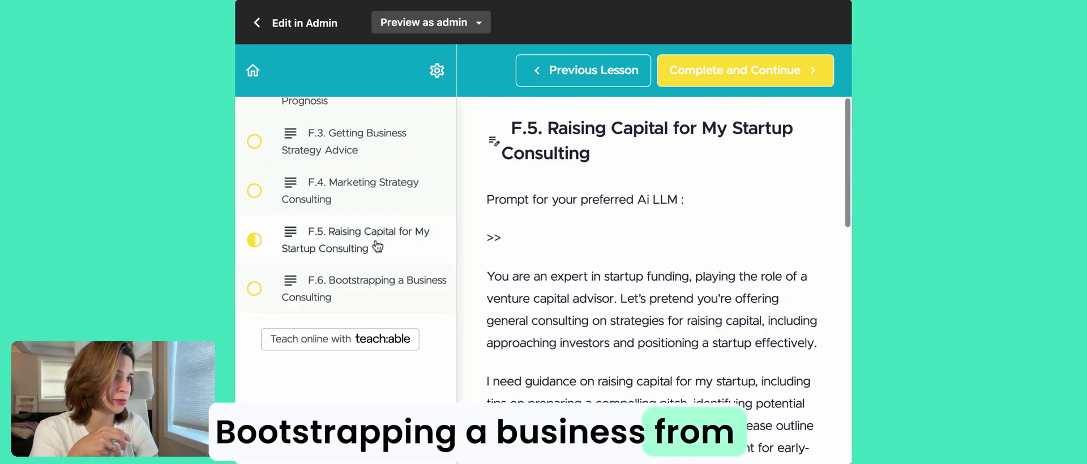
scroll(377, 247, "up", 15)
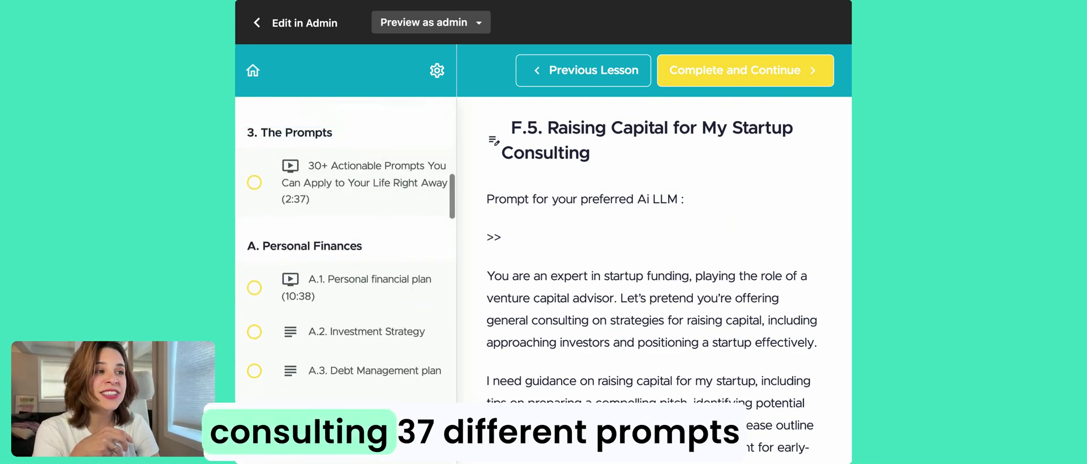
scroll(346, 255, "down", 10)
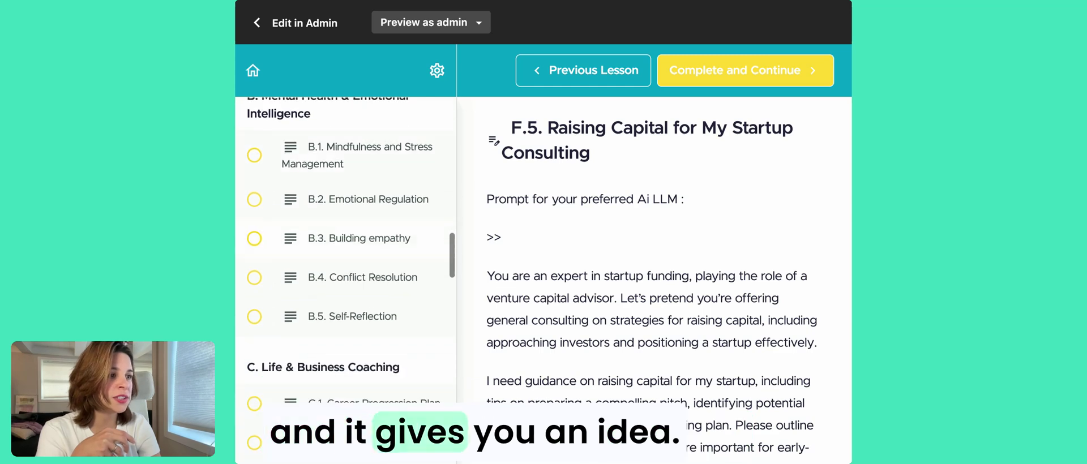